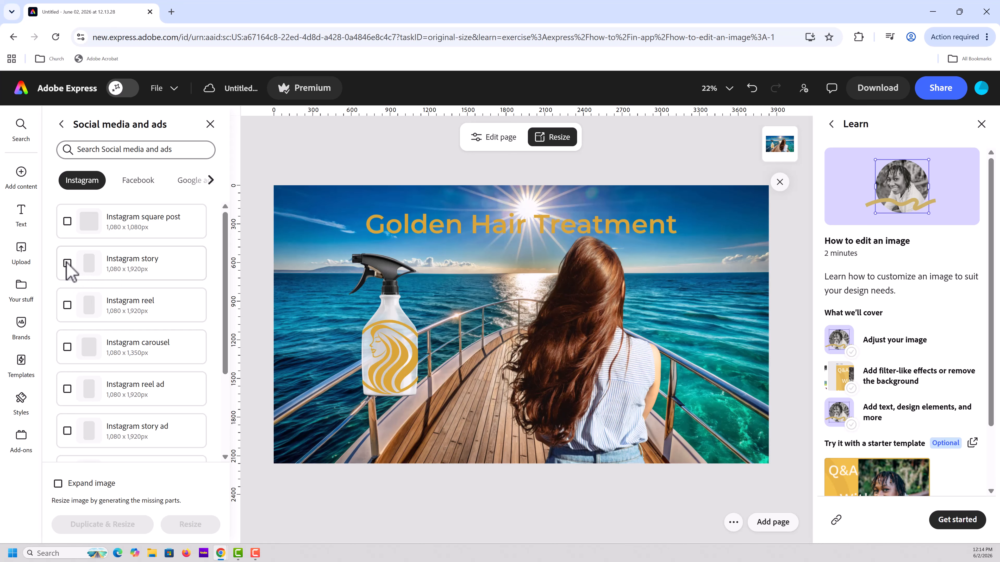
# Resize the Golden Hair Treatment page to Instagram story with Expand image enabled, keeping the third generated result
pyautogui.click(67, 263)
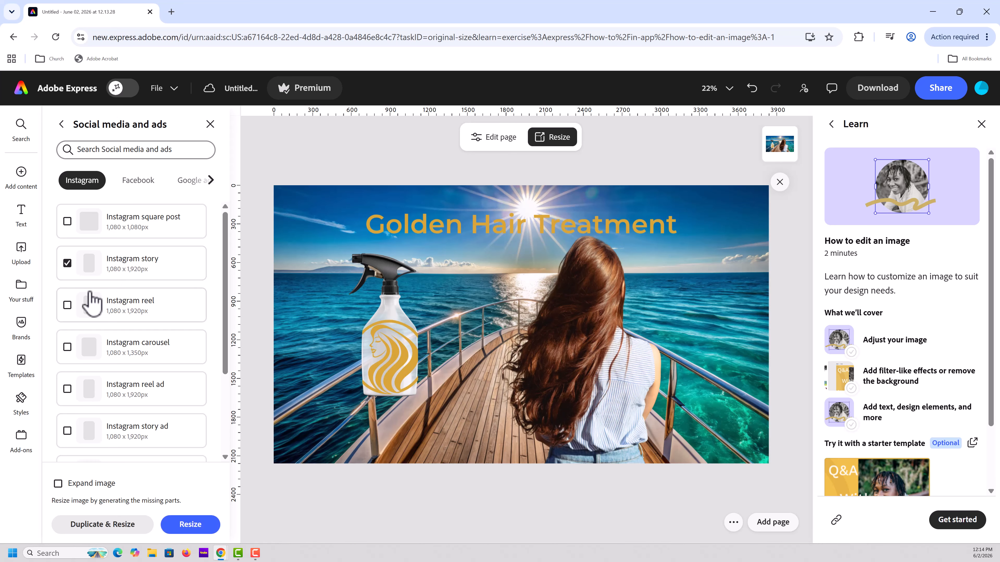
pyautogui.click(58, 484)
pyautogui.click(190, 529)
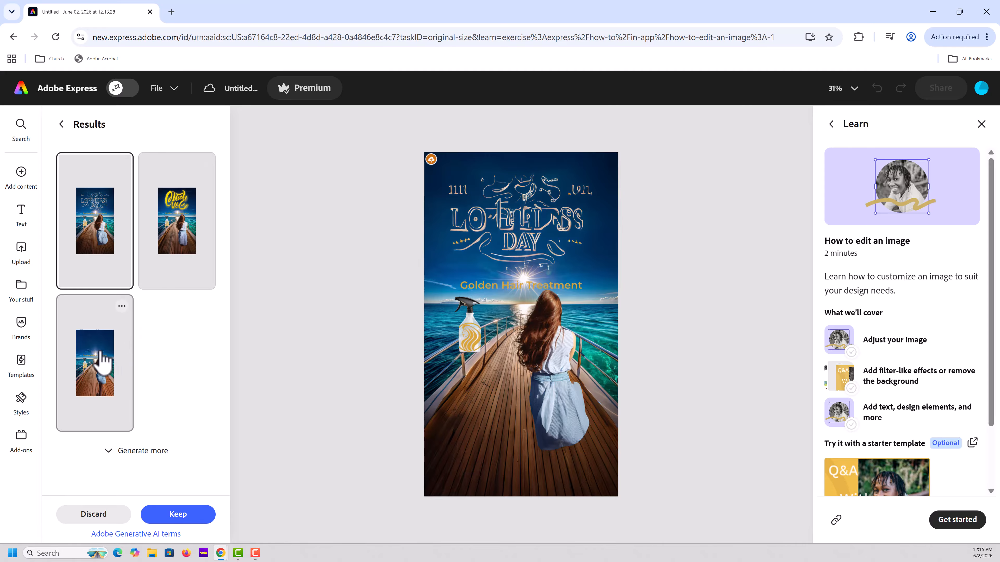
pyautogui.click(103, 360)
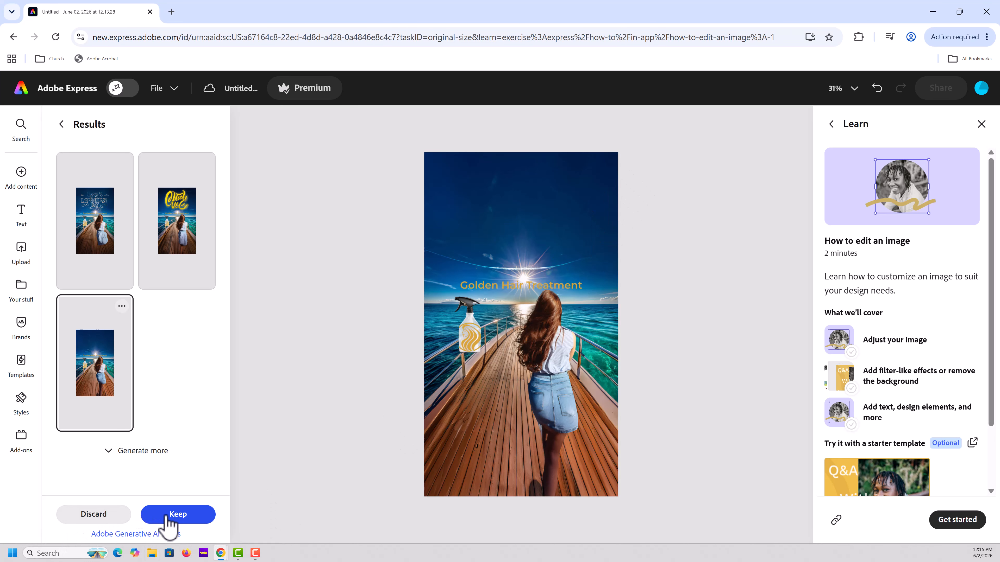
pyautogui.click(177, 514)
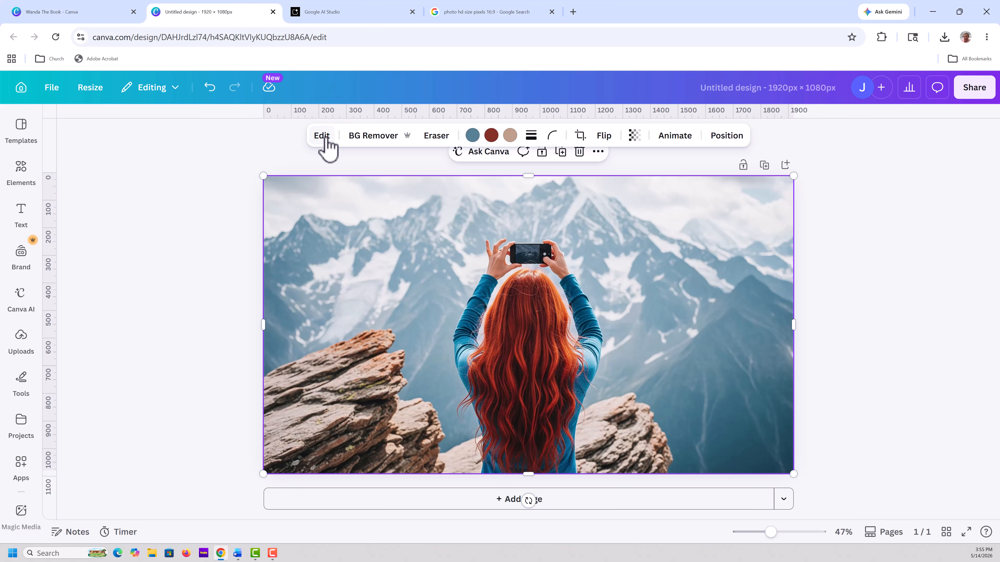
# Switch to Canva and apply BG Remover to the photo of the red-haired woman facing the mountains
pyautogui.click(321, 136)
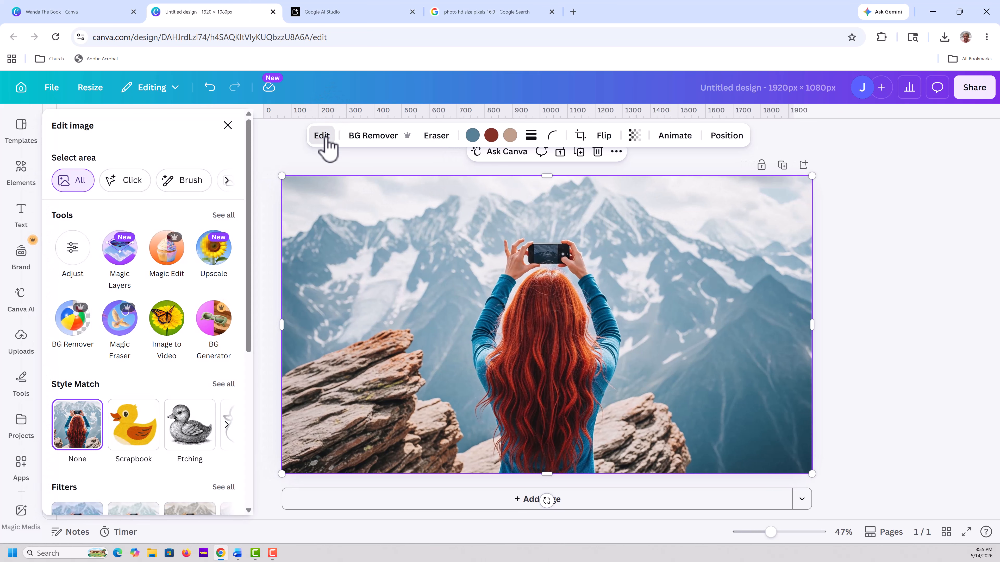
pyautogui.click(77, 321)
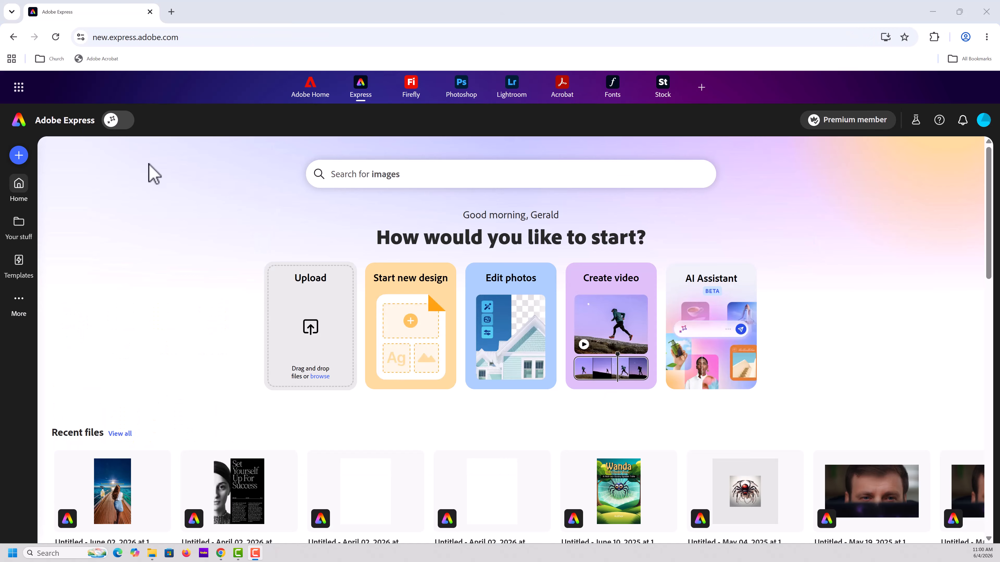
# Switch to Adobe Express, upload AdobeStock_228015387.jpeg and start from it with its background removed
pyautogui.click(311, 329)
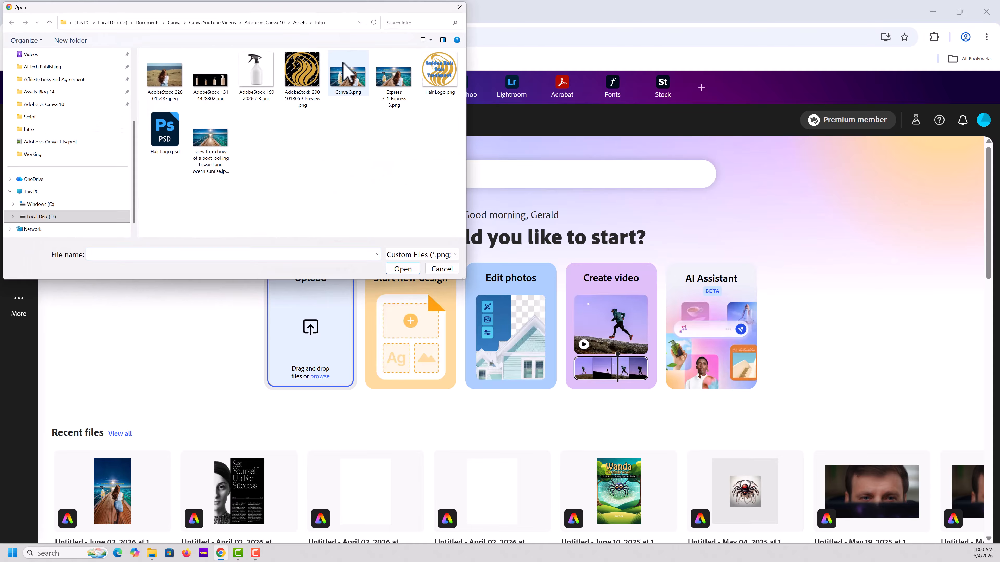
pyautogui.click(173, 83)
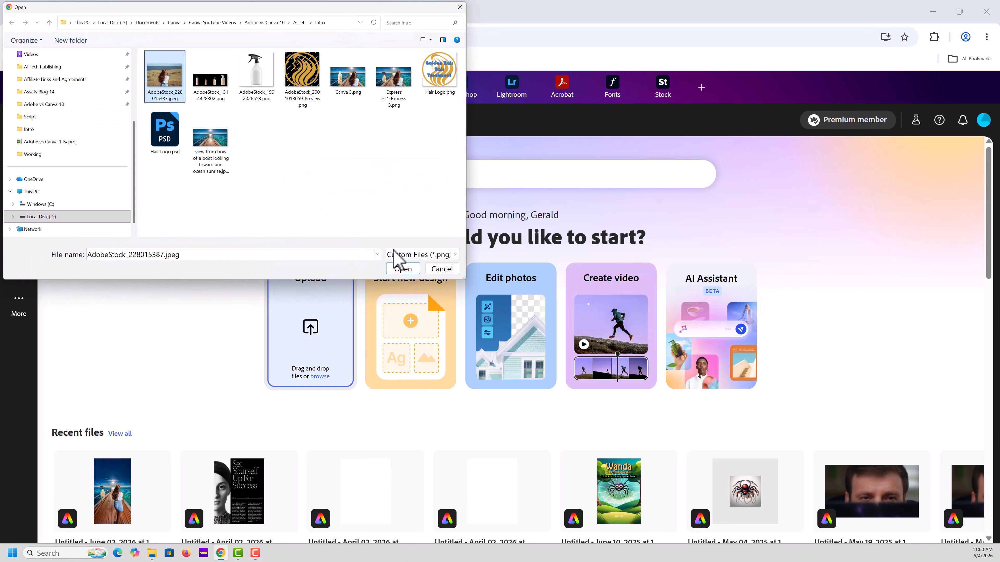
pyautogui.click(408, 273)
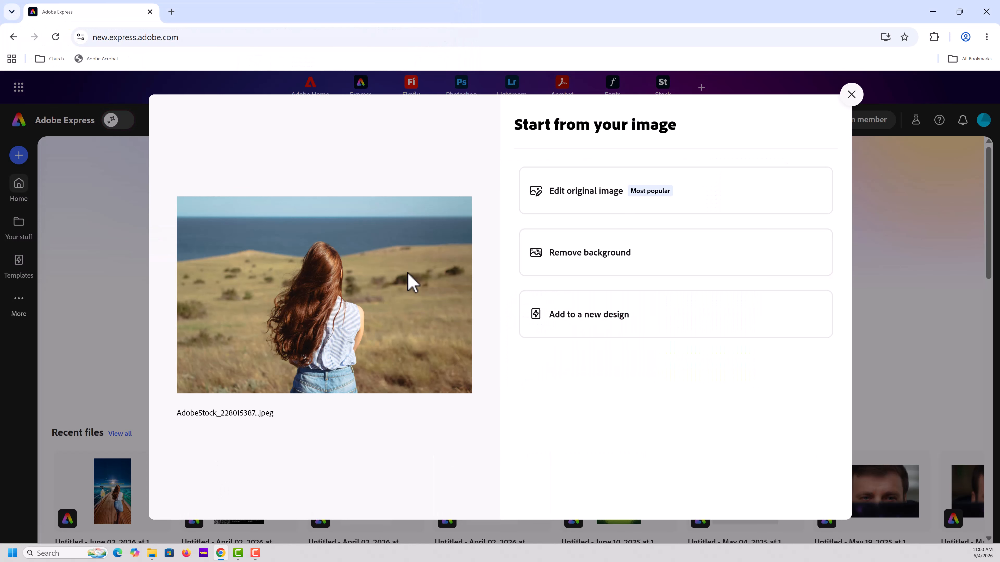
pyautogui.click(577, 260)
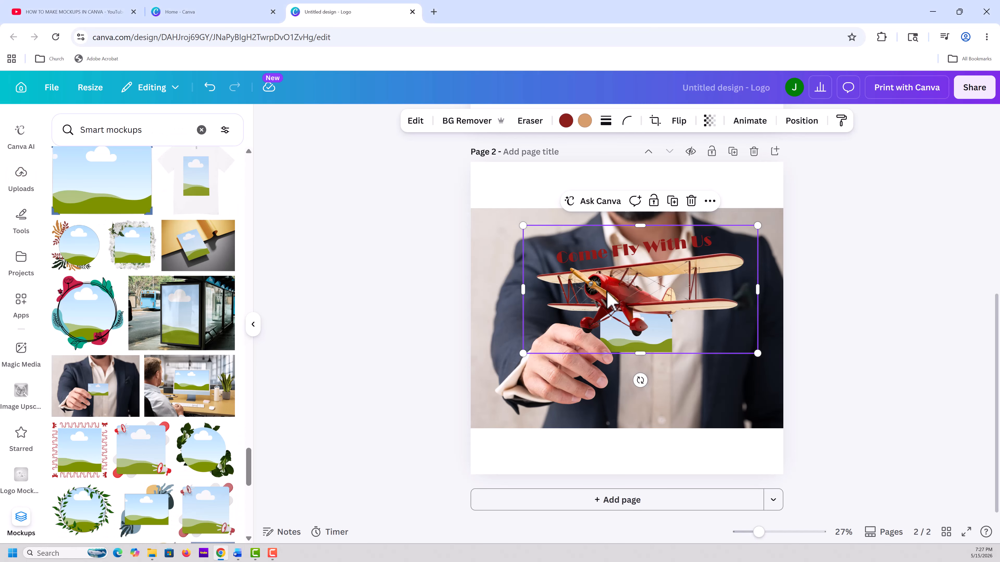
# Switch to Canva and place the Come Fly With Us artwork onto the business card mockup
pyautogui.moveTo(613, 300); pyautogui.dragTo(632, 332)
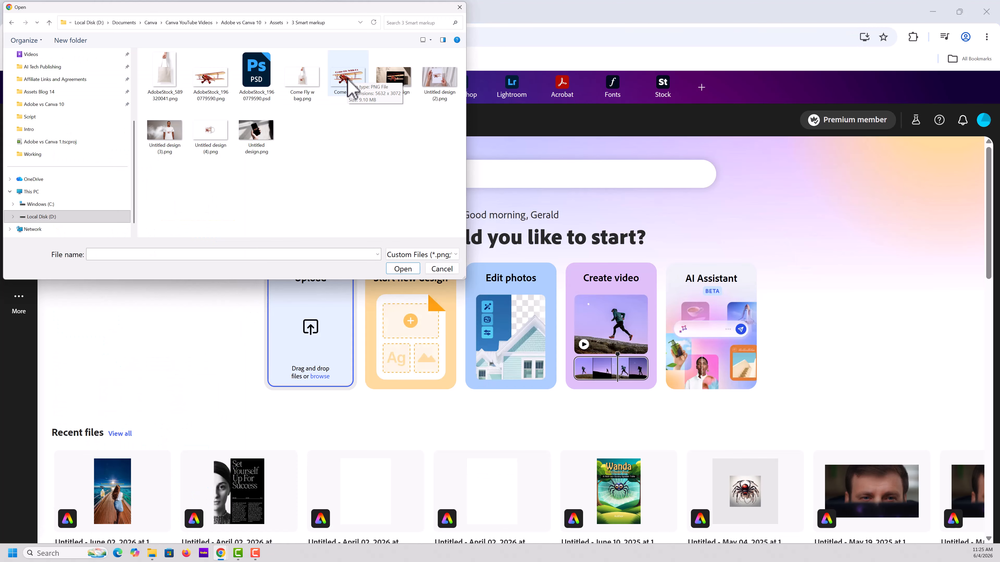
# Switch to Adobe Express and upload Come Fly.png for editing
pyautogui.click(346, 79)
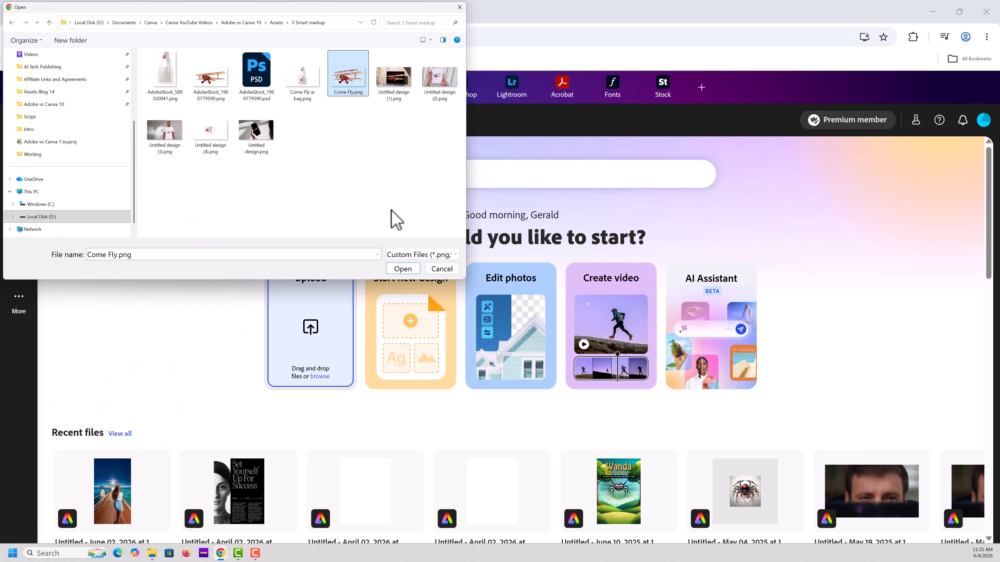
pyautogui.click(410, 272)
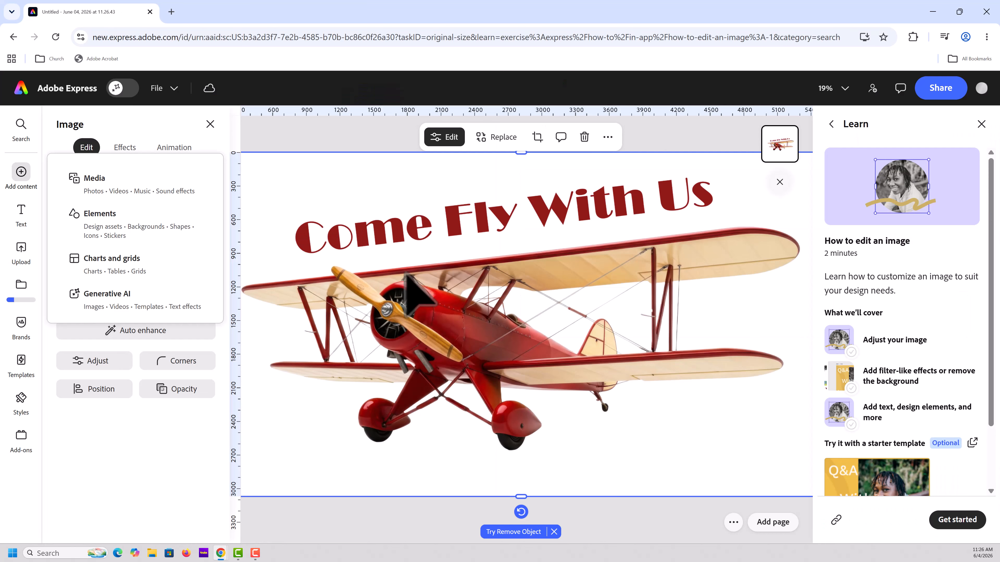
# Open the Artboard Mockups add-on and search it for a tote bag mockup
pyautogui.click(21, 441)
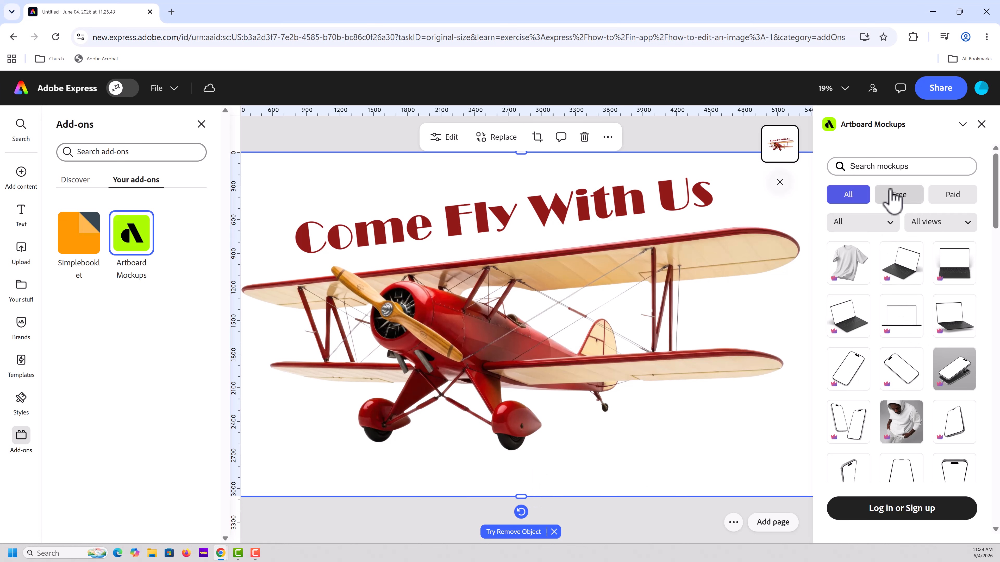
pyautogui.click(856, 167)
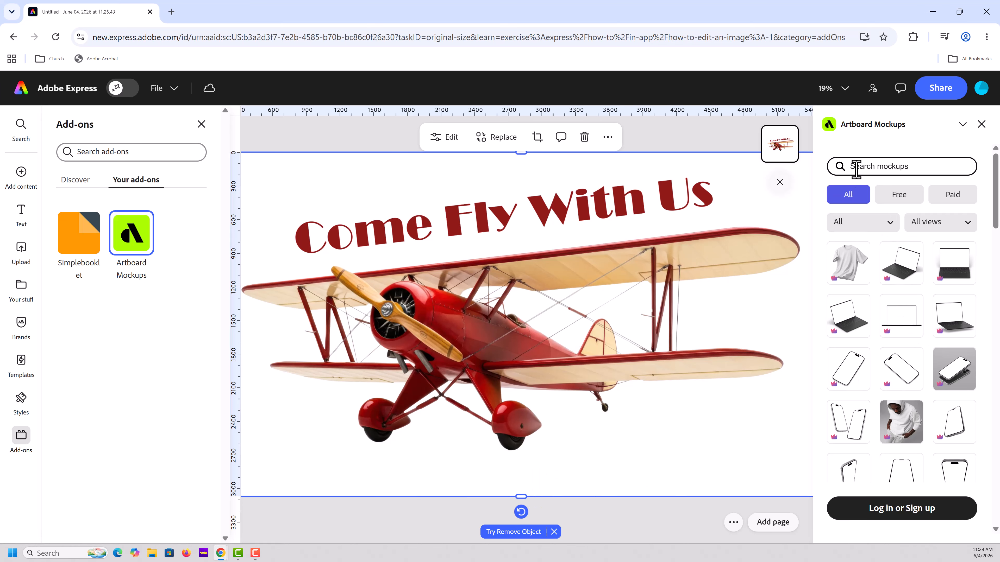
pyautogui.write('bi')
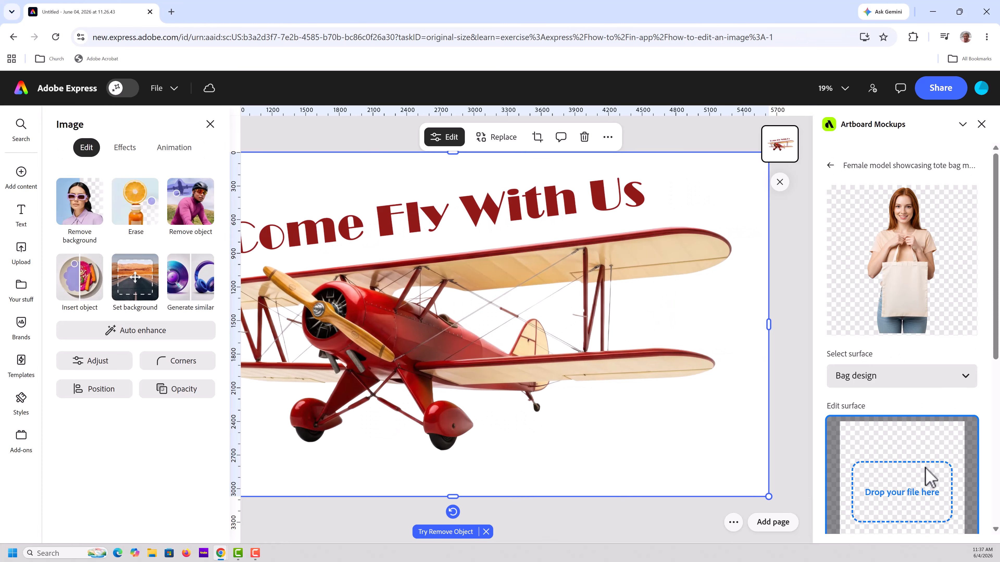
# Import the current page onto the tote bag mockup's Bag design surface and place the finished mockup over the airplane page
pyautogui.scroll(-4, 929, 476)
pyautogui.scroll(-3, 921, 476)
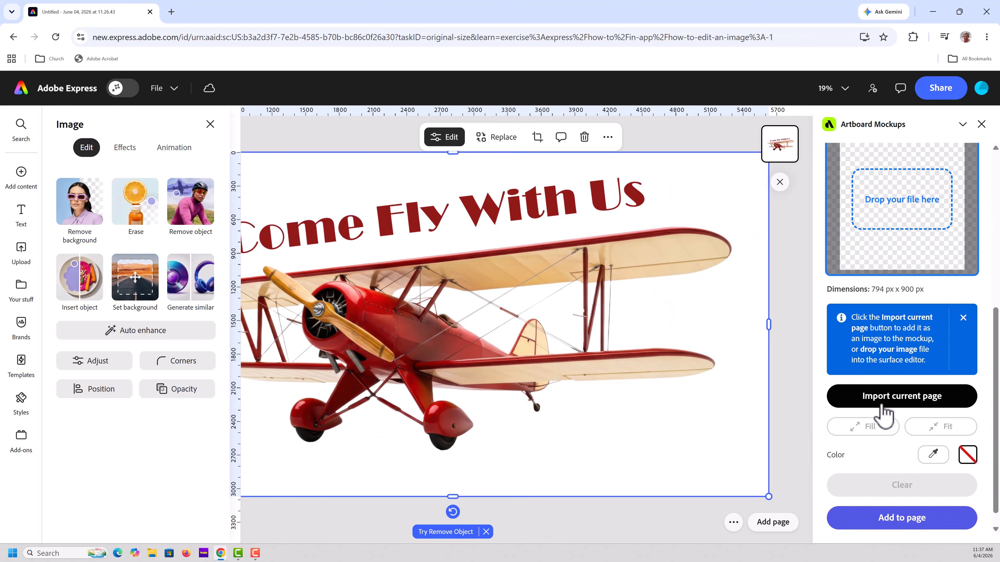
pyautogui.click(877, 398)
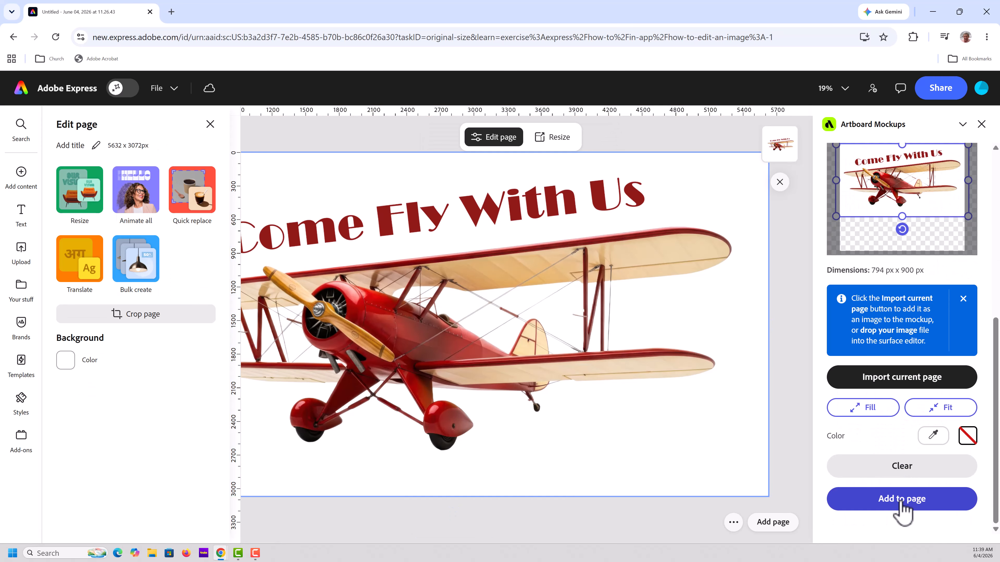
pyautogui.click(901, 503)
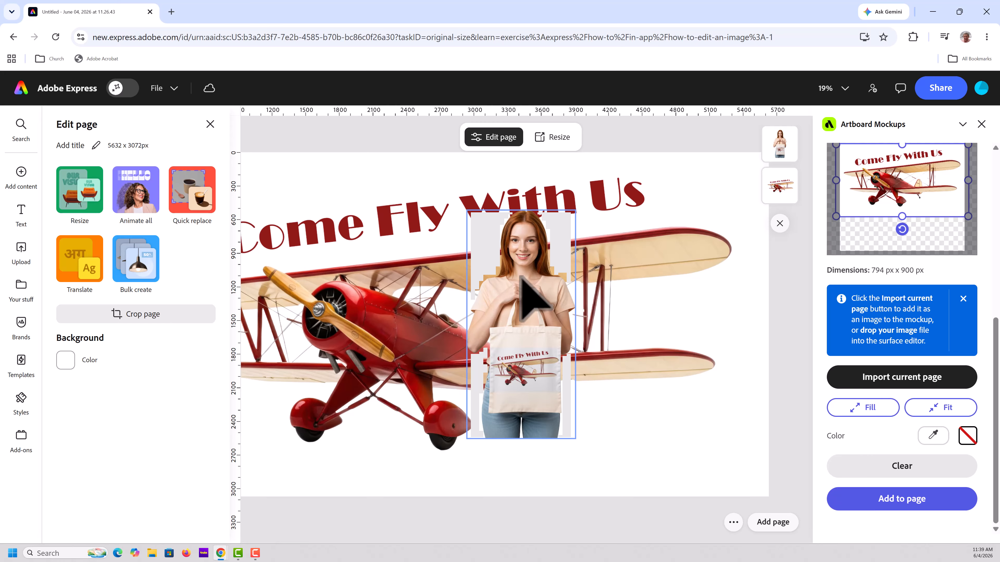
pyautogui.moveTo(520, 277); pyautogui.dragTo(519, 287)
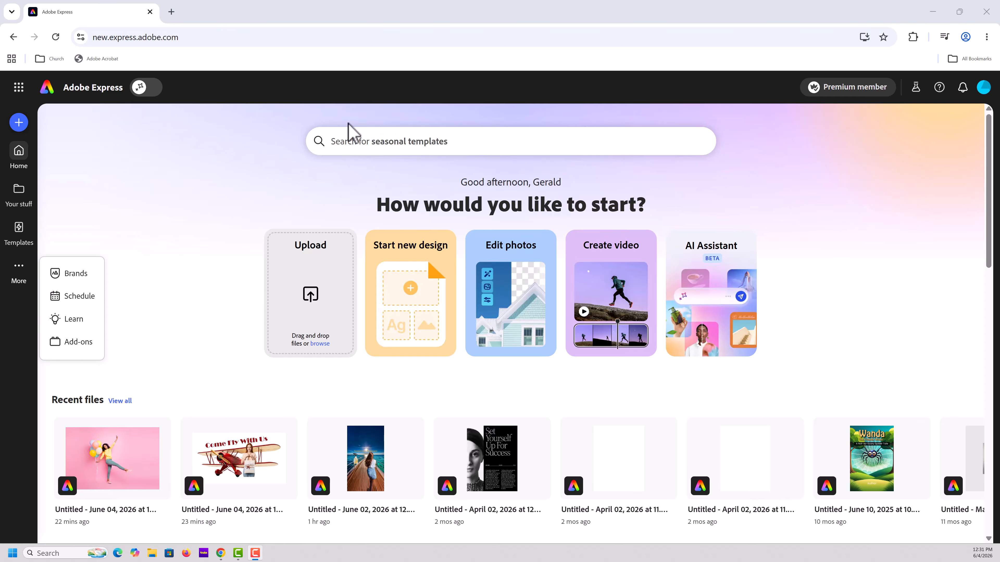
# Open the Adobe Color site, color.adobe.com, in a new browser tab
pyautogui.click(172, 11)
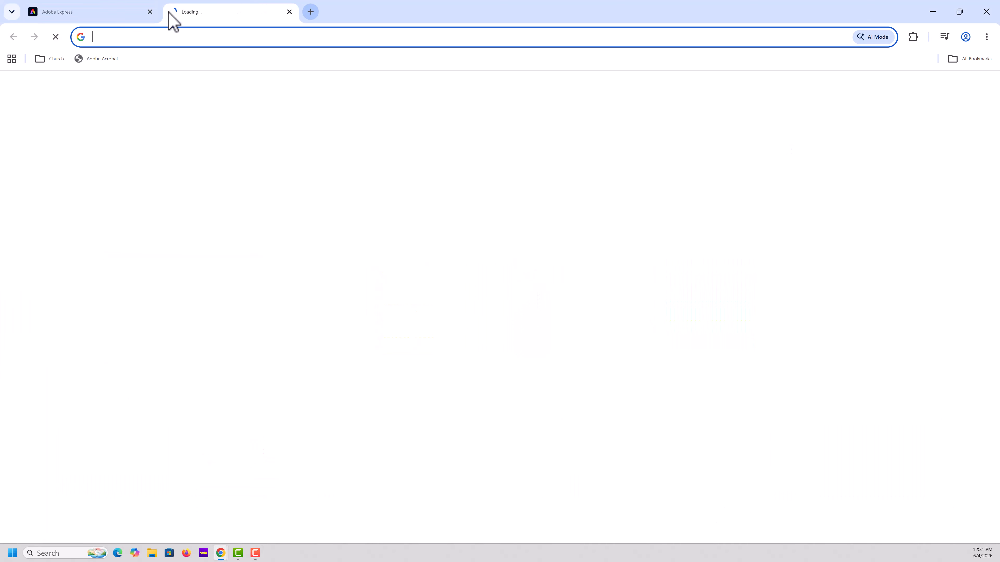
pyautogui.write('ao')
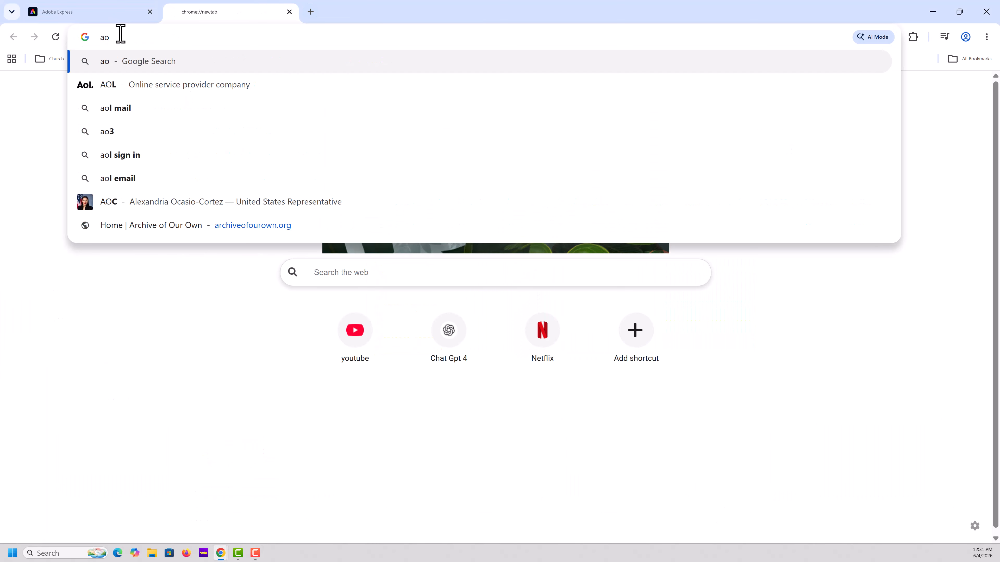
pyautogui.press('BackSpace')
pyautogui.write('dob')
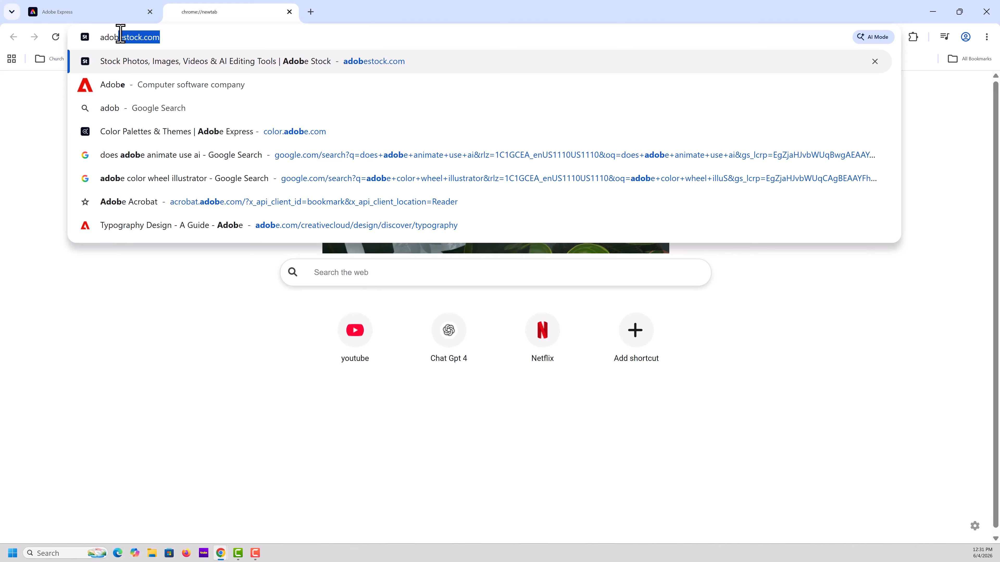
pyautogui.write('e.color.co')
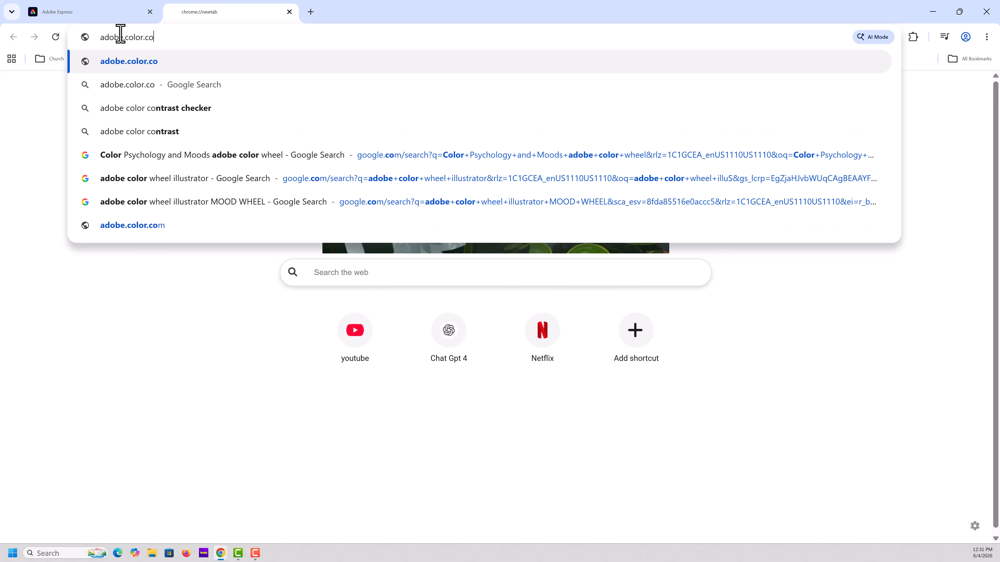
pyautogui.press('Return')
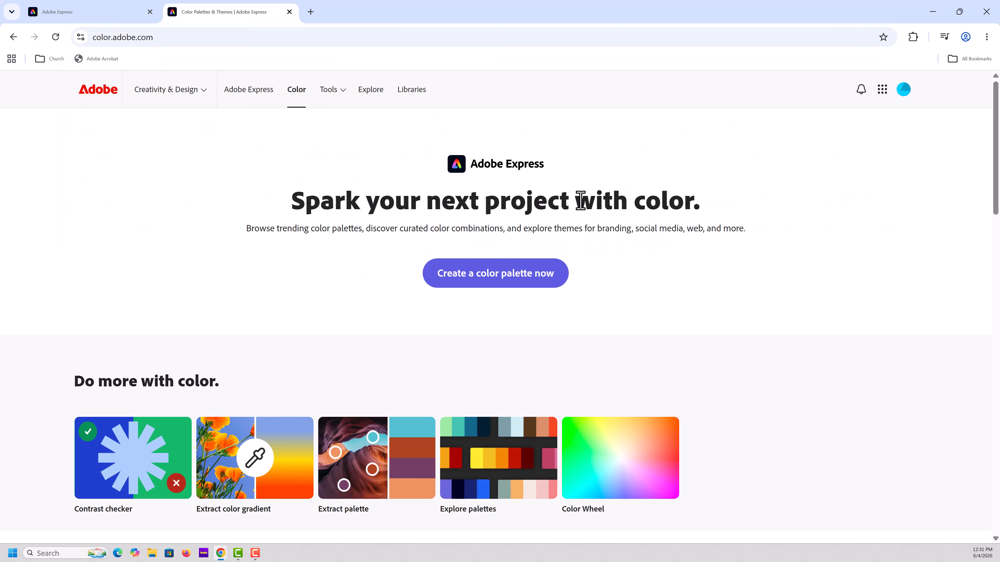
# Extract a color palette from the uploaded image AdobeStock_293571430.jpeg and review its swatches
pyautogui.click(382, 459)
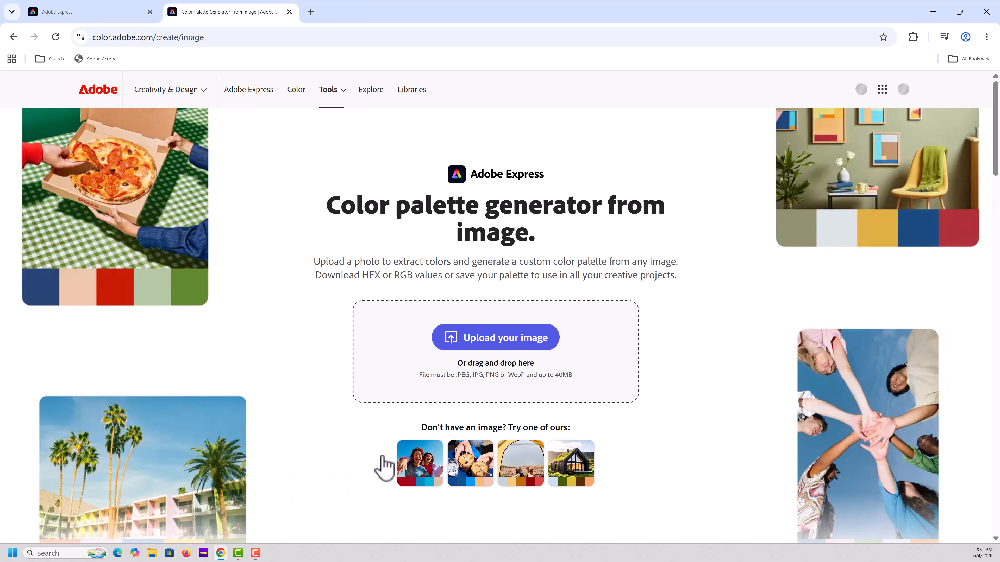
pyautogui.click(502, 341)
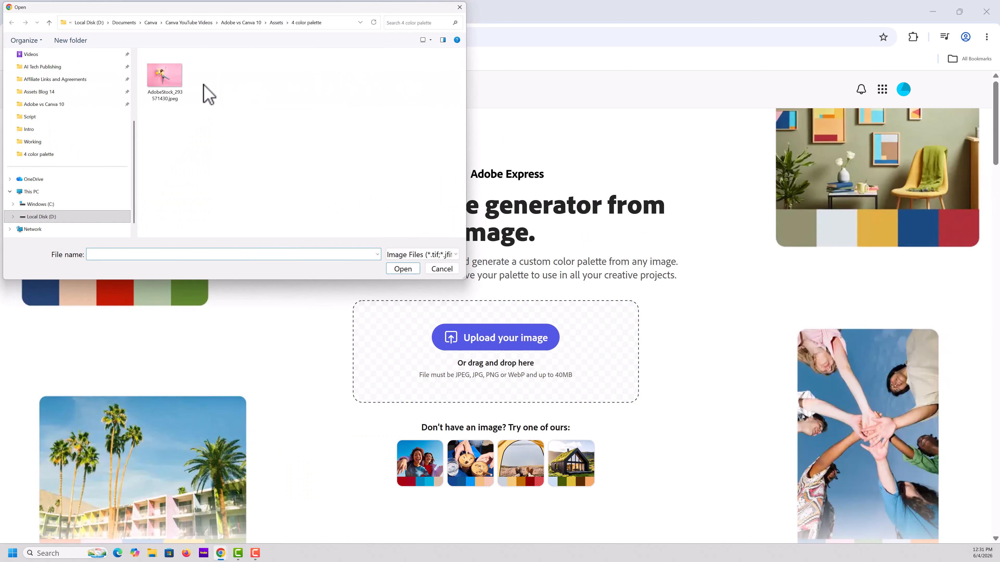
pyautogui.click(167, 75)
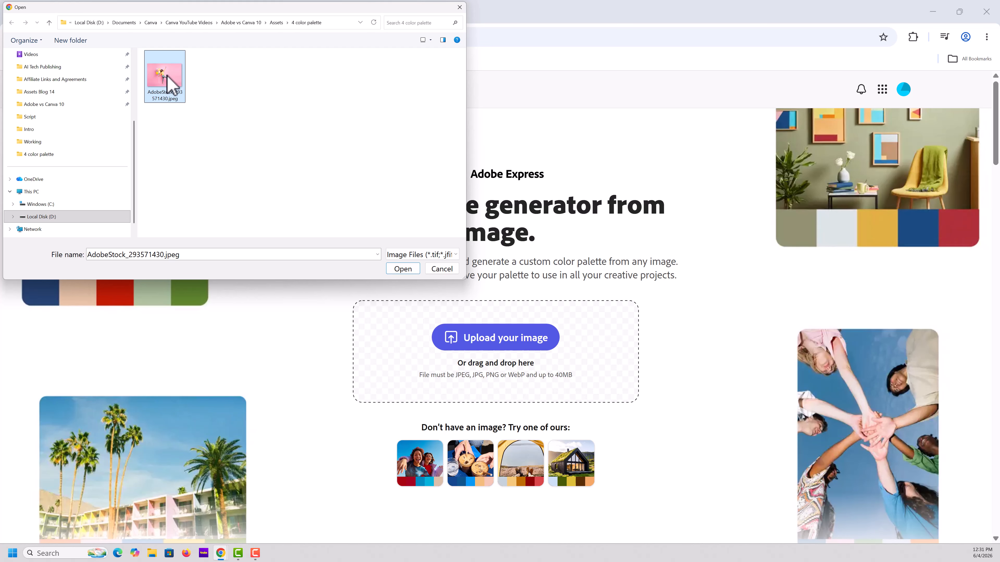
pyautogui.doubleClick(170, 83)
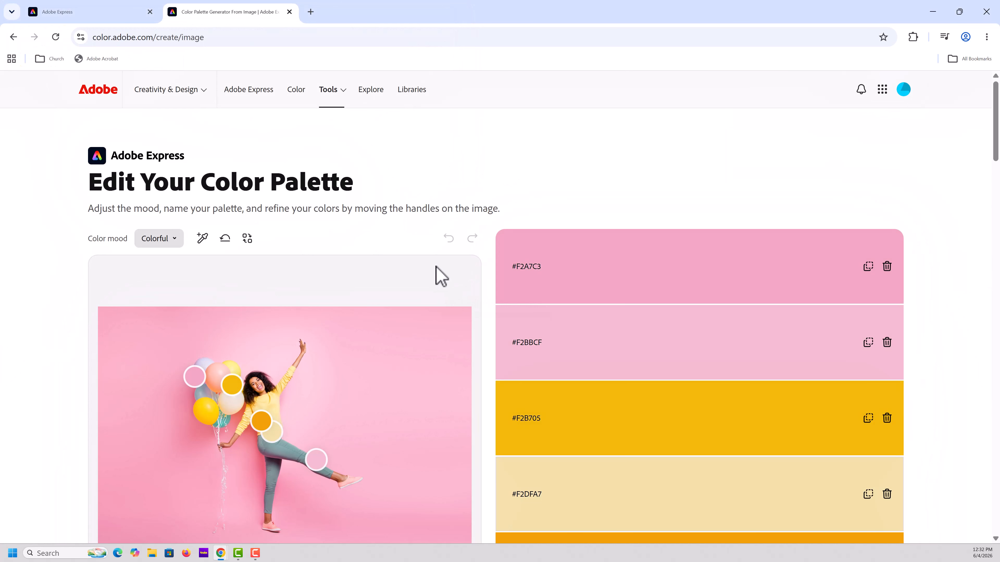
pyautogui.scroll(-2, 693, 416)
pyautogui.scroll(-1, 695, 413)
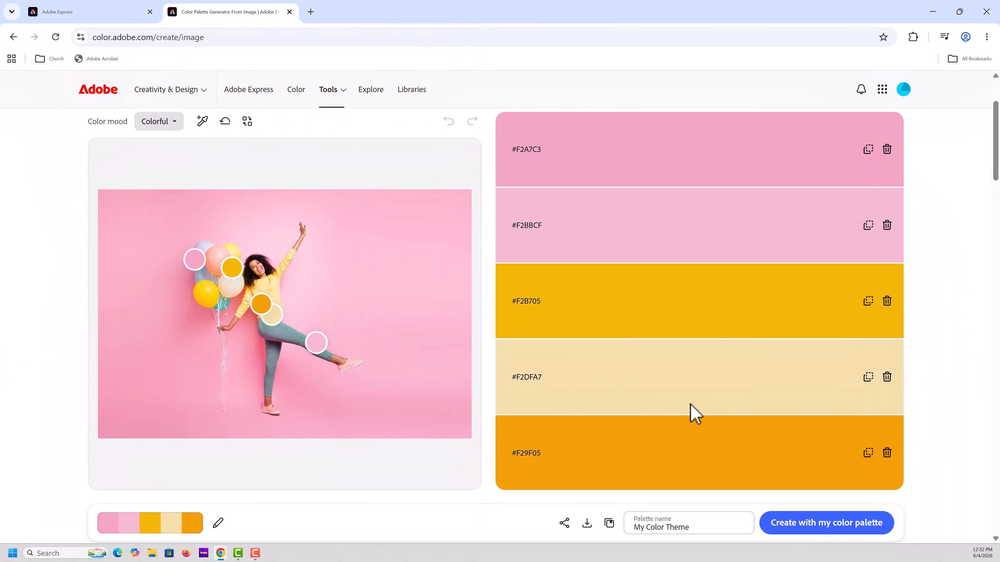
pyautogui.scroll(-1, 695, 413)
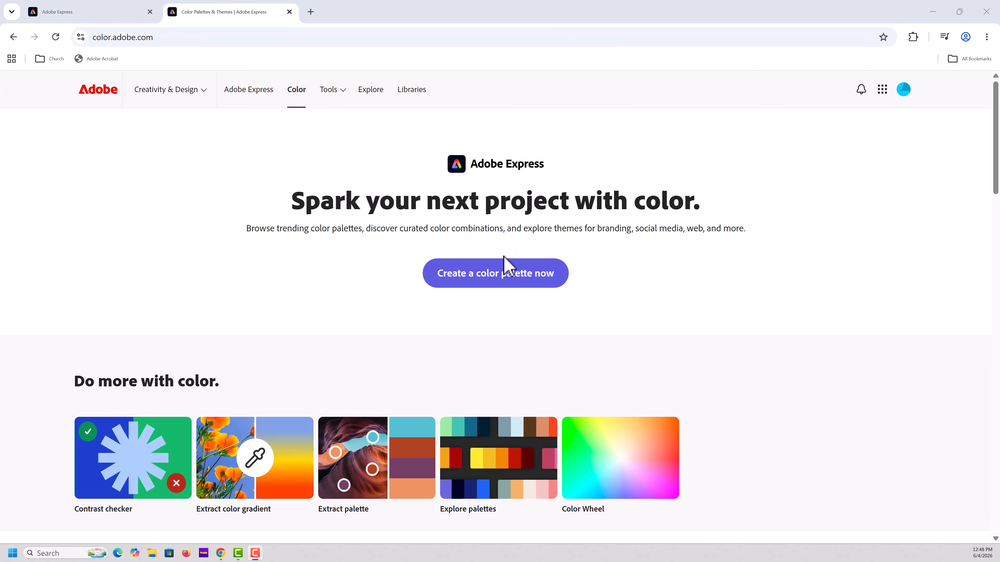
# Start creating a new color palette from the Adobe Color home page
pyautogui.click(507, 276)
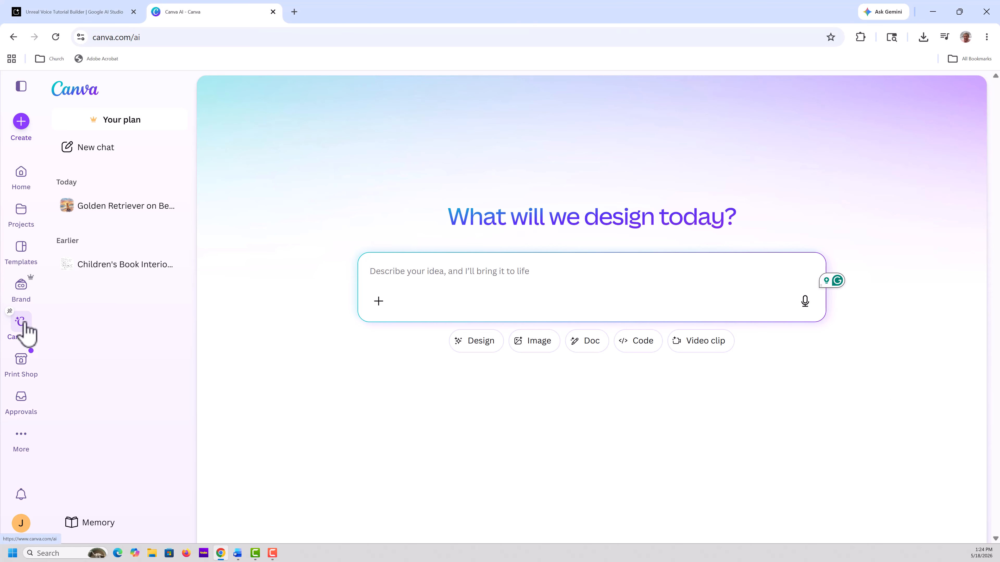
# Switch to Canva AI and submit the prompt "a golden retriever sitting on a sandy beach at sunset, watercolor style"
pyautogui.write('a golden retriever sitting on a sandy beach at sunset, watercolor style')
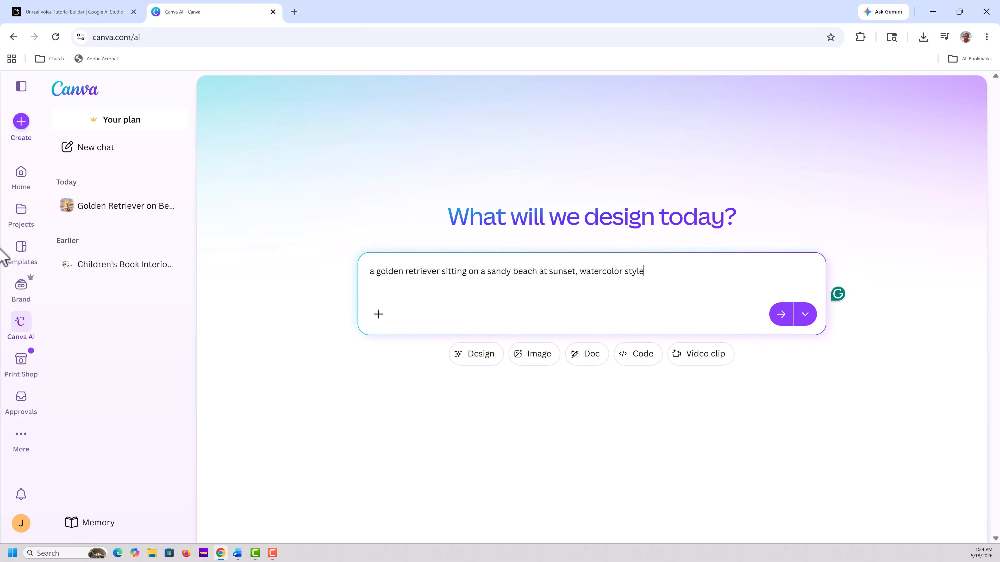
pyautogui.press('Return')
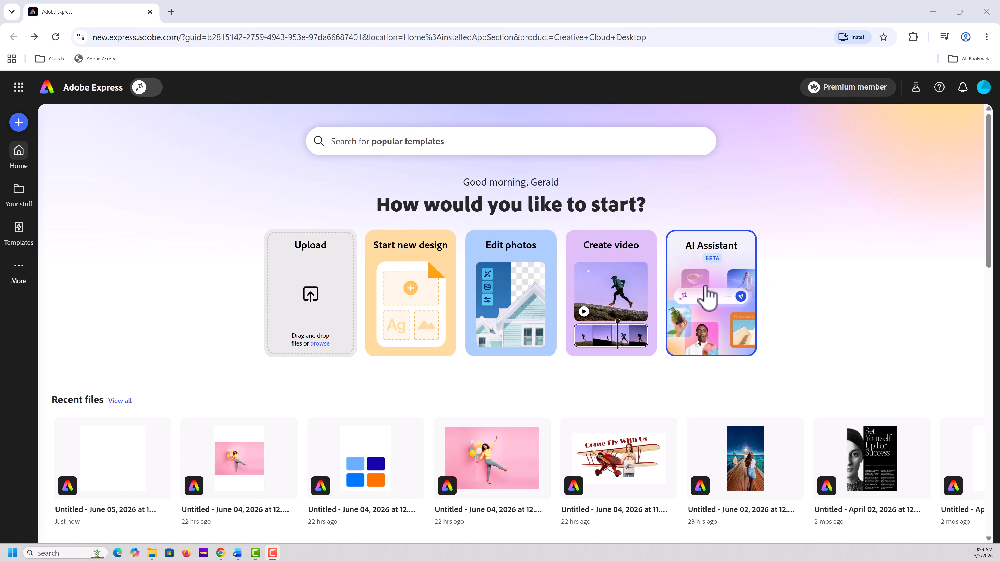
# In Adobe Express, generate an image from the prompt "A golden retriever sitting on a sandy beach at sunset, watercolor style" using Firefly Image 4
pyautogui.scroll(-5, 929, 313)
pyautogui.scroll(-5, 926, 315)
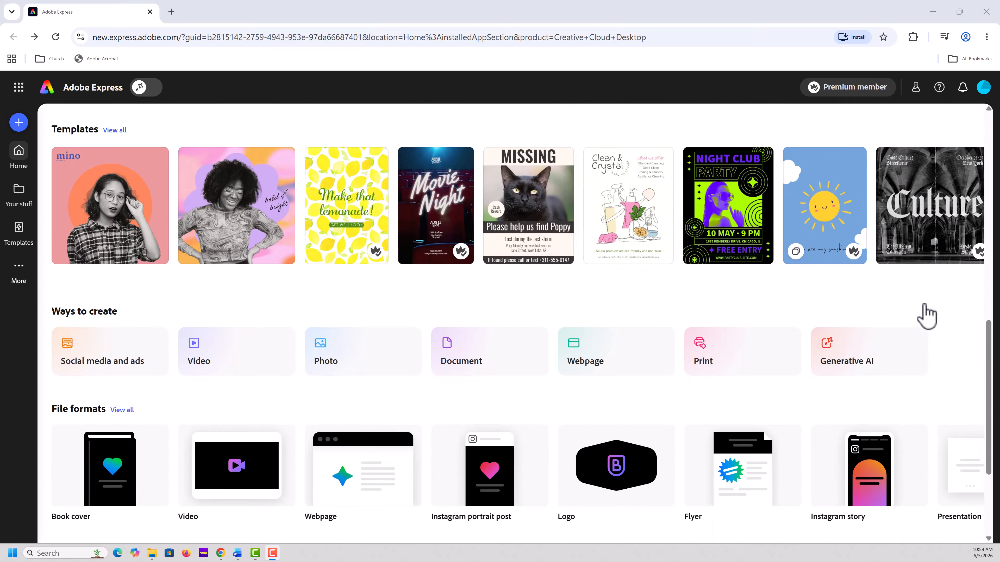
pyautogui.scroll(-4, 927, 315)
pyautogui.scroll(3, 926, 313)
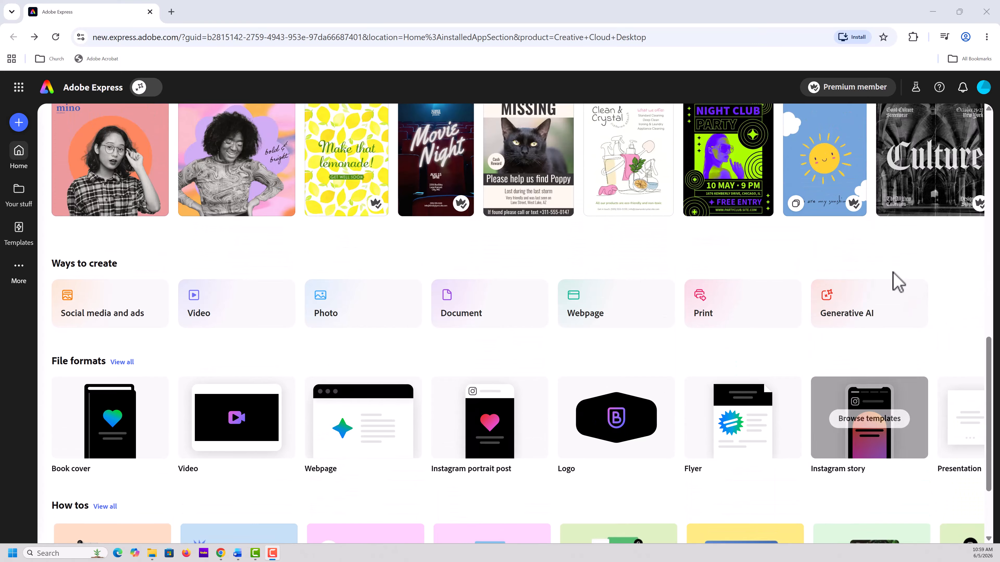
pyautogui.click(860, 307)
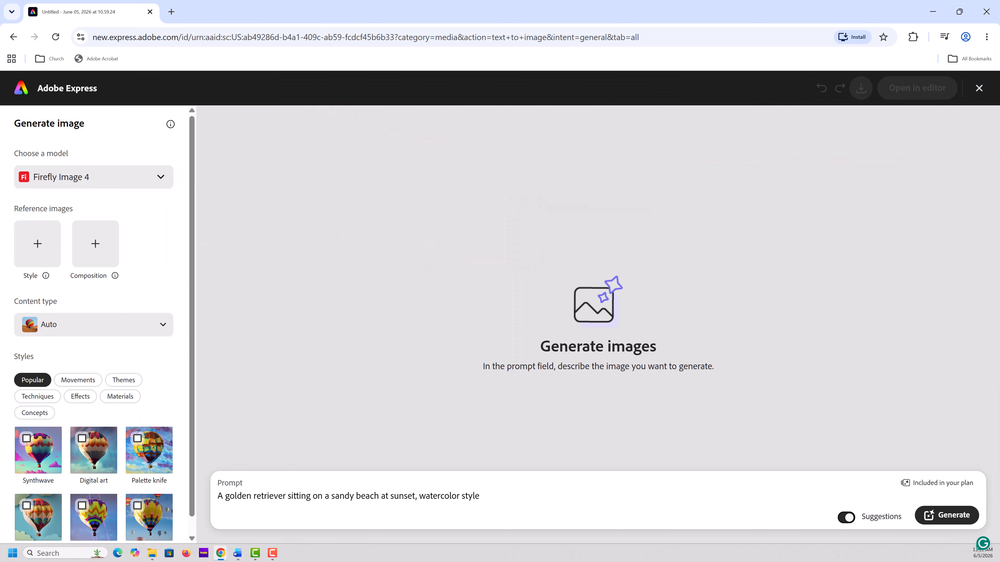
pyautogui.click(938, 518)
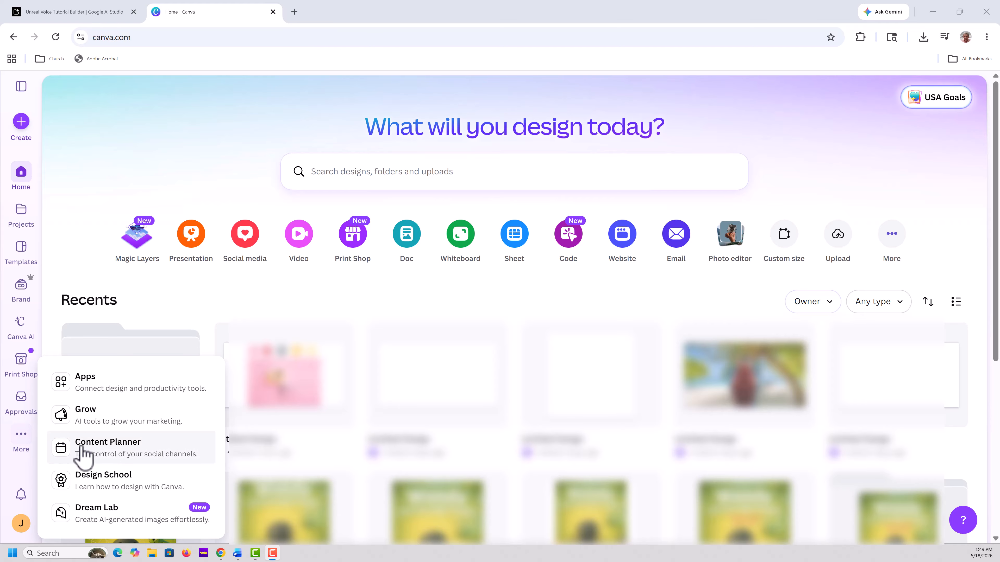
# In Canva's Content Planner, add an event titled "Big Project" with the description "YouTube Intro" on Tuesday, Apr 28
pyautogui.click(108, 449)
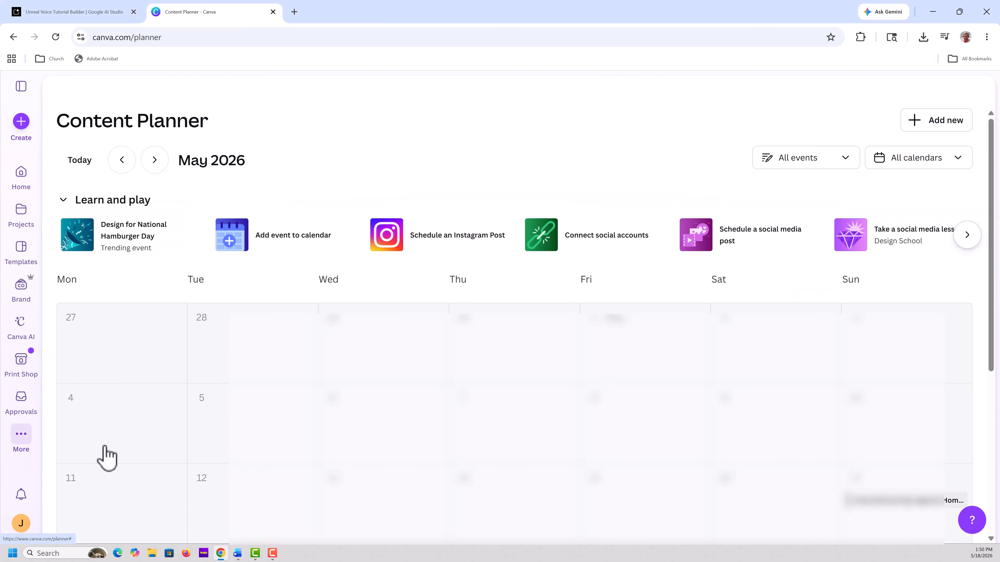
pyautogui.click(232, 342)
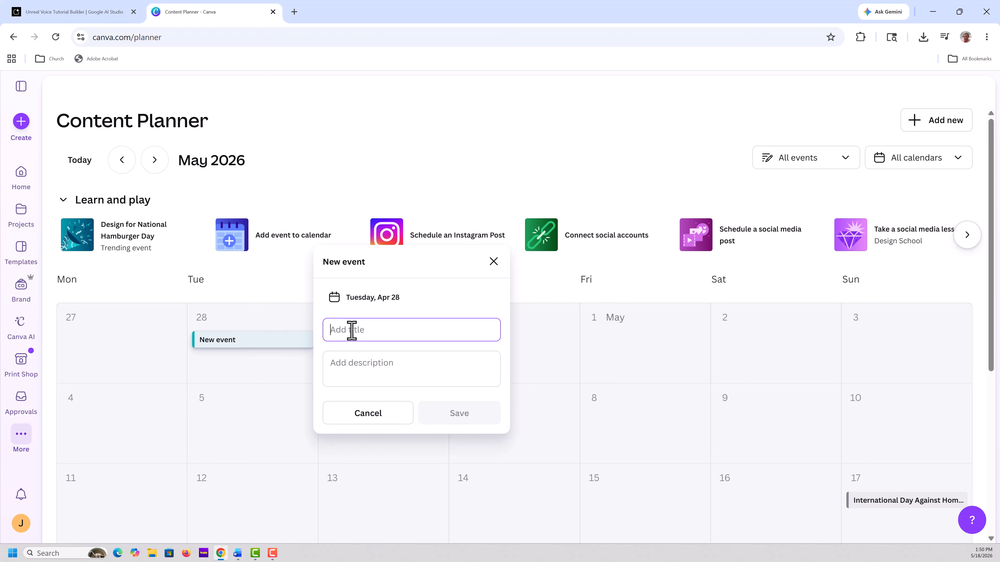
pyautogui.write('Big Project')
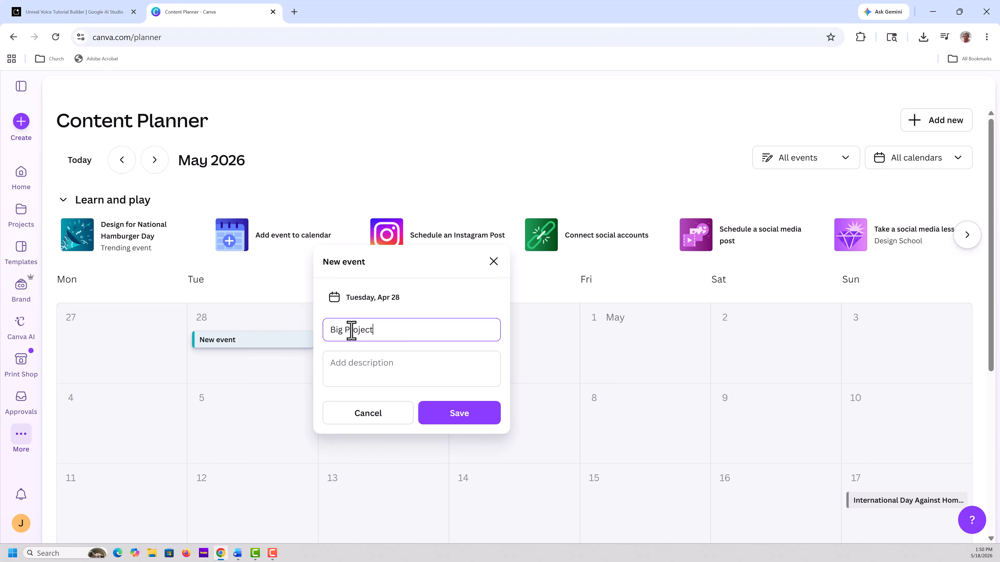
pyautogui.click(334, 362)
pyautogui.write('You')
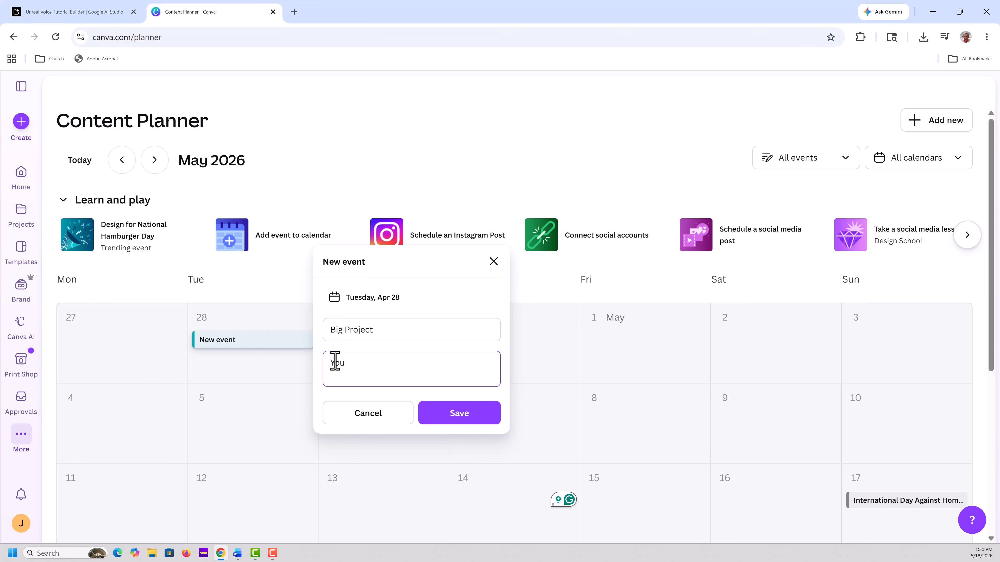
pyautogui.write('Tube Intro')
pyautogui.click(457, 418)
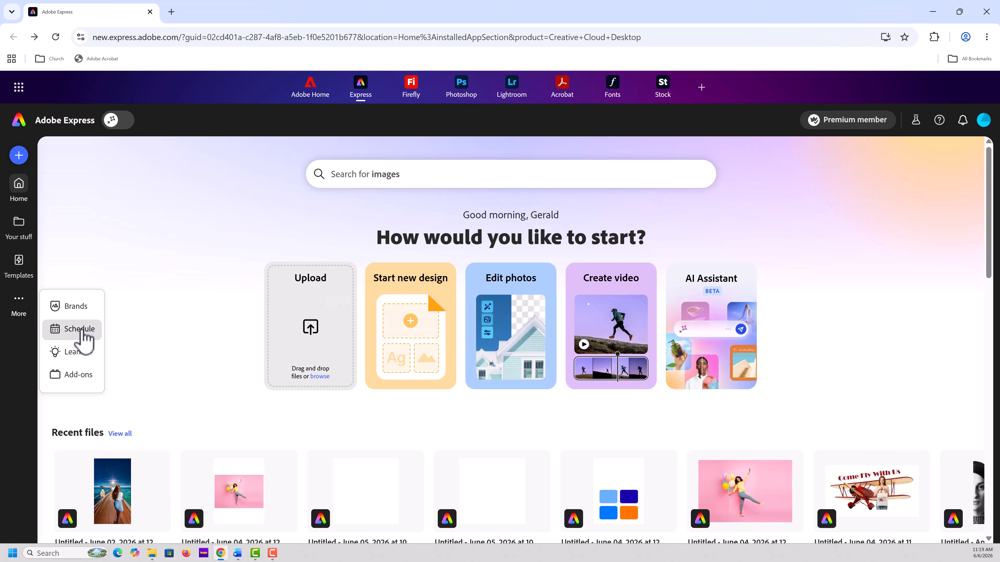
# Open the Adobe Express content schedule, and show the Instagram story safe zone on the vertical Golden Hair Treatment design
pyautogui.click(80, 331)
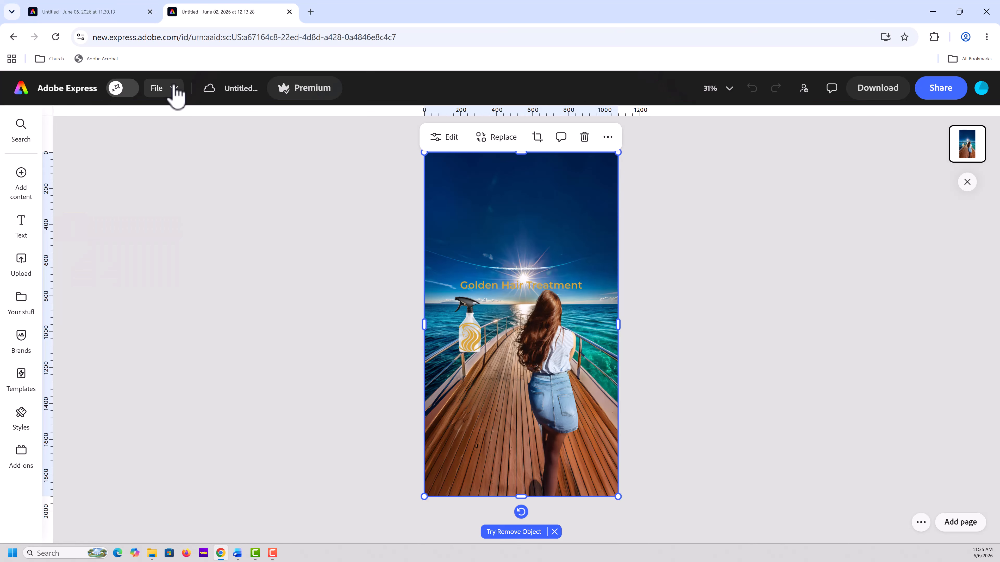
pyautogui.click(172, 91)
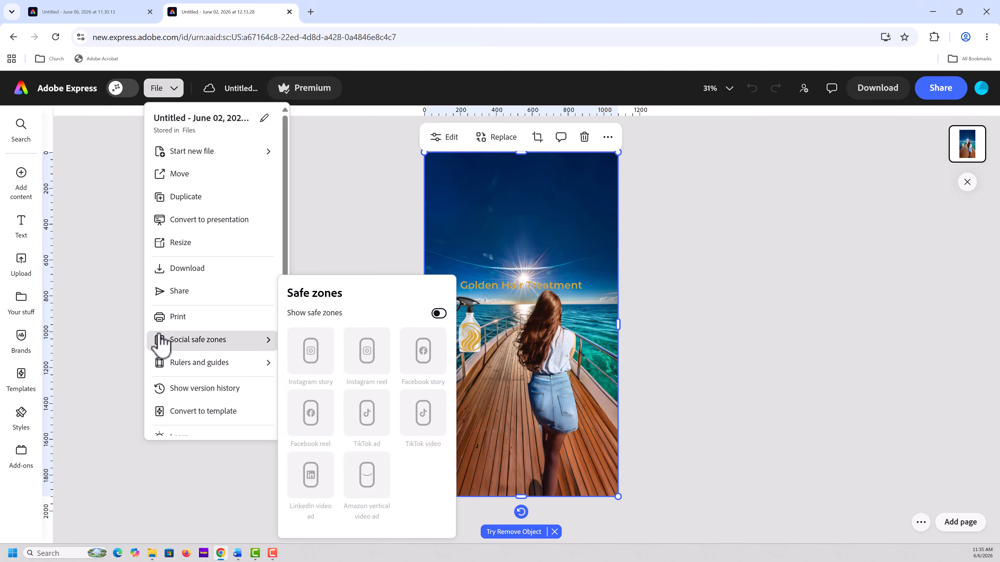
pyautogui.moveTo(236, 363)
pyautogui.moveTo(244, 341)
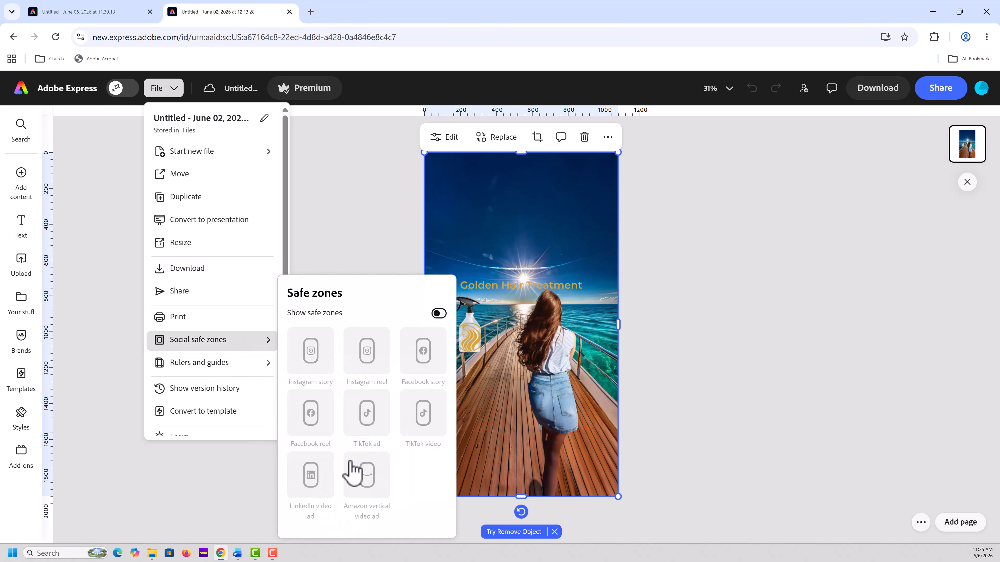
pyautogui.click(440, 314)
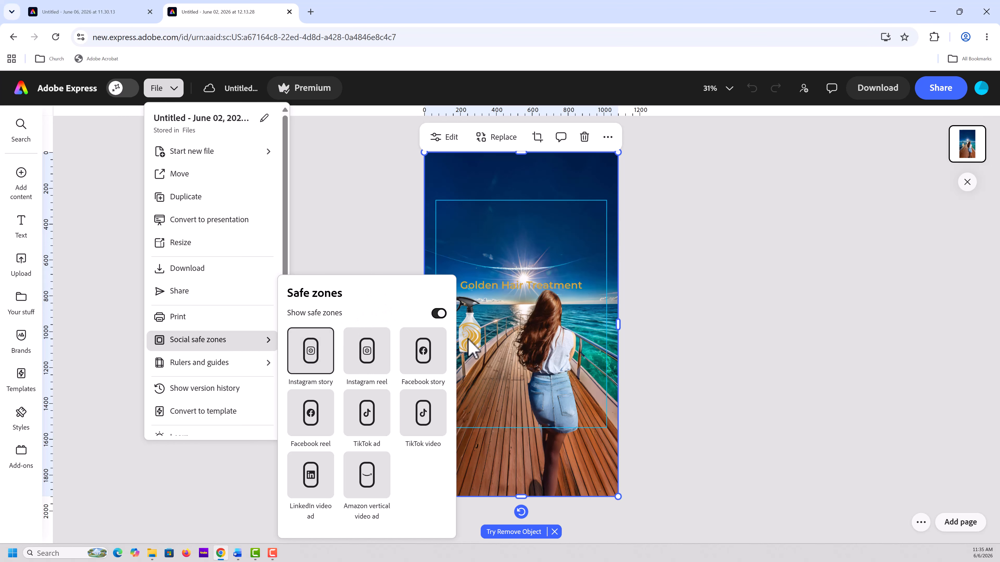
pyautogui.click(756, 391)
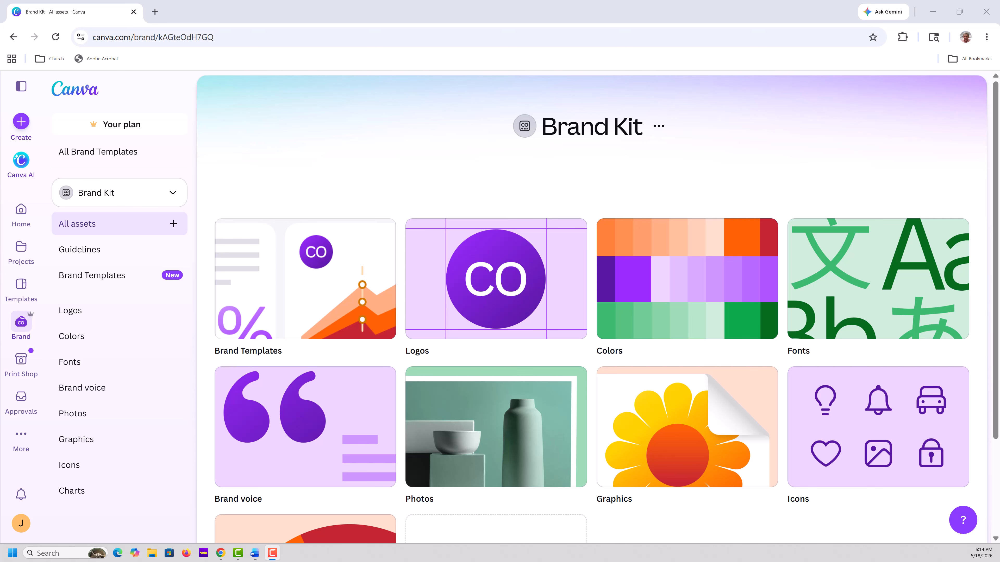
# Review the logos, colors and fonts of the Canva Brand Kit, including its Title and Subtitle text styles
pyautogui.click(134, 310)
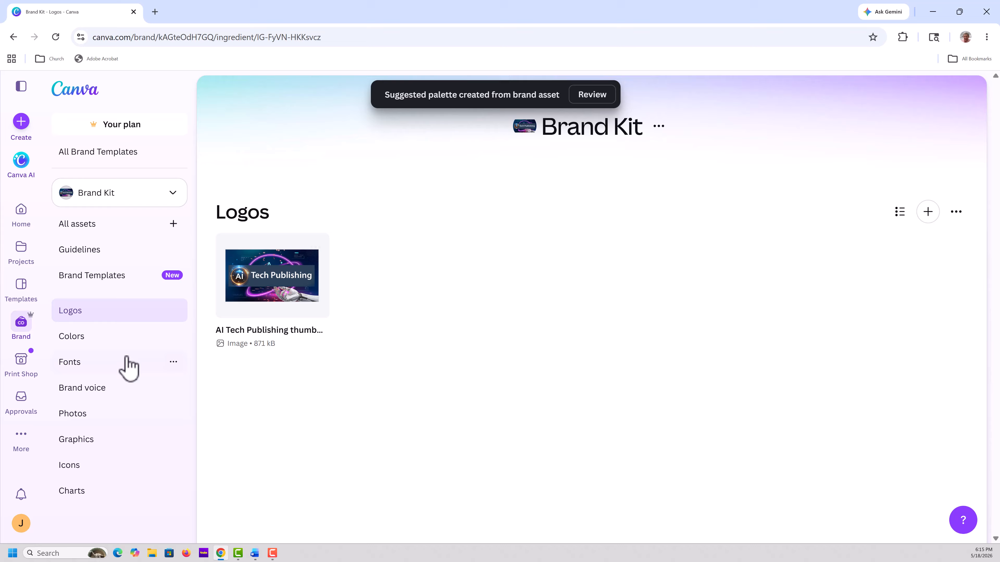
pyautogui.click(77, 346)
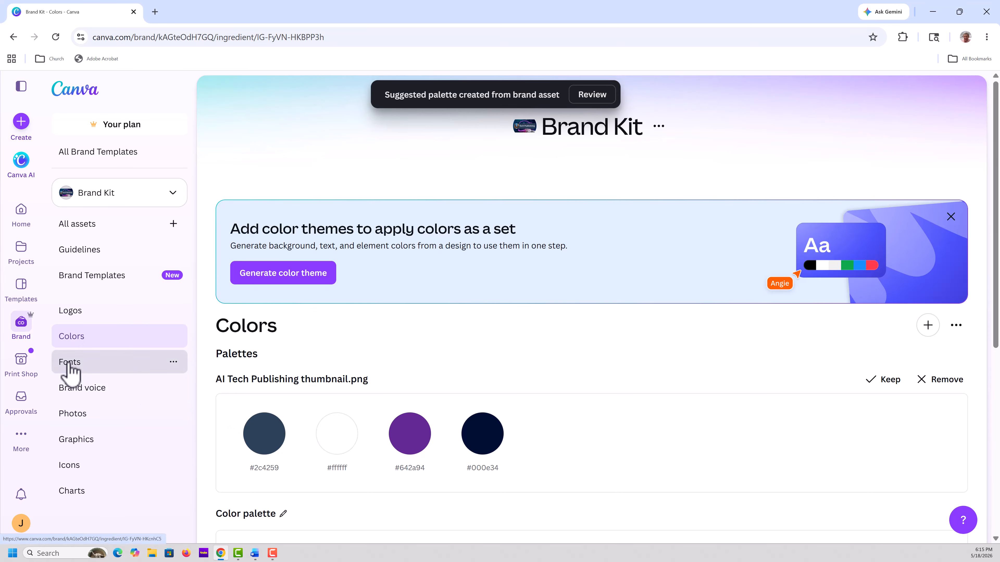
pyautogui.click(69, 364)
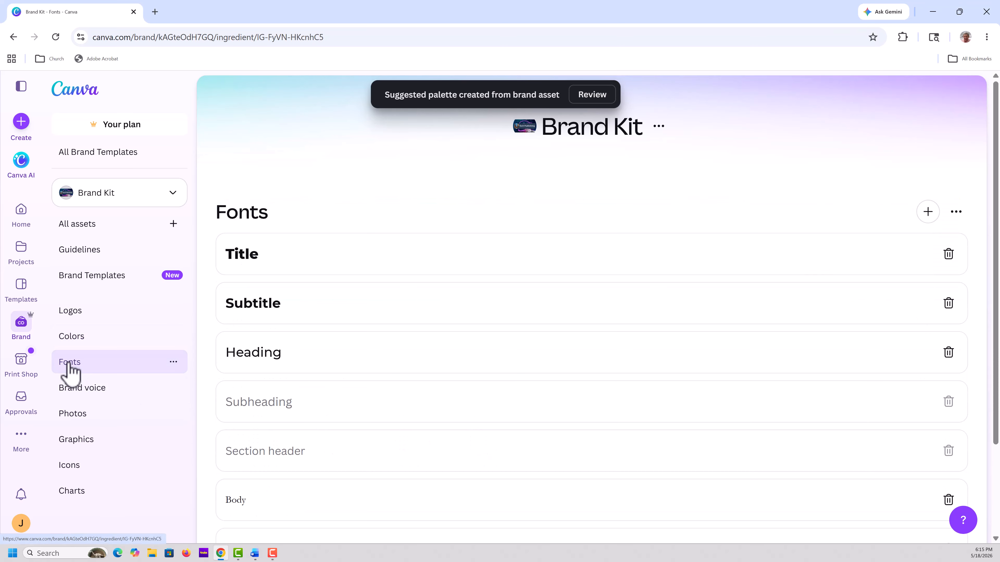
pyautogui.click(249, 260)
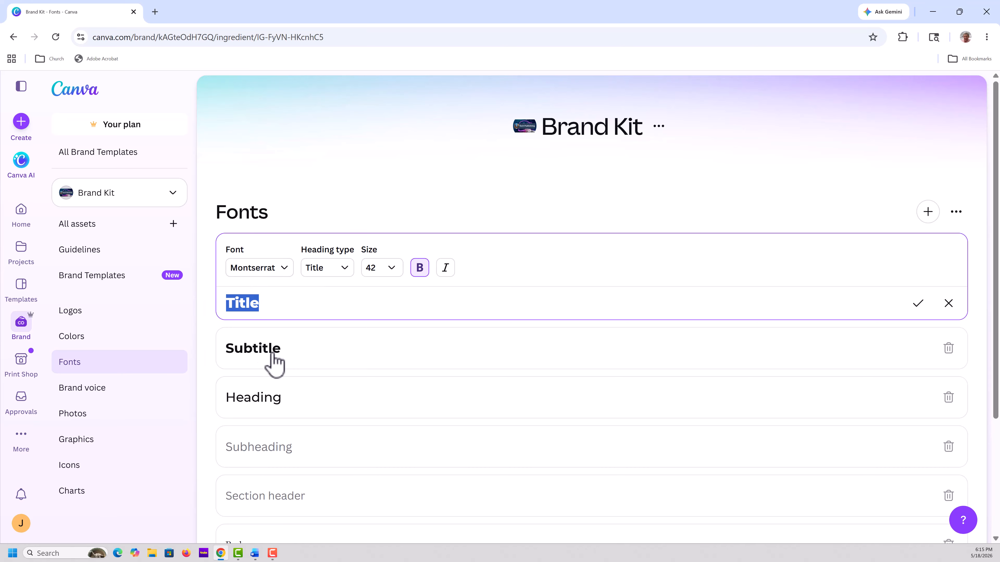
pyautogui.click(275, 362)
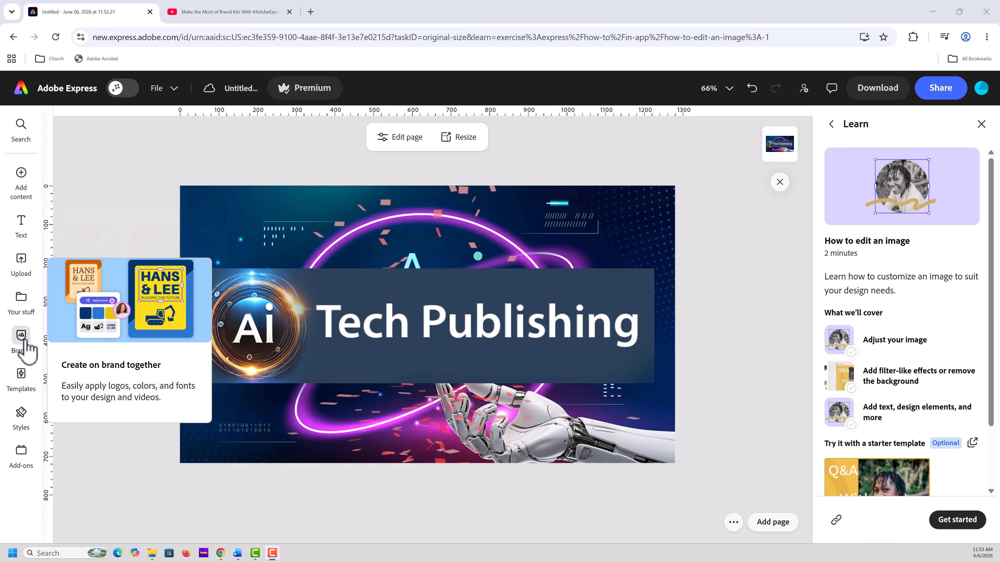
# In Adobe Express, create a brand named AI Tech Publishing and start a color palette for it
pyautogui.click(23, 340)
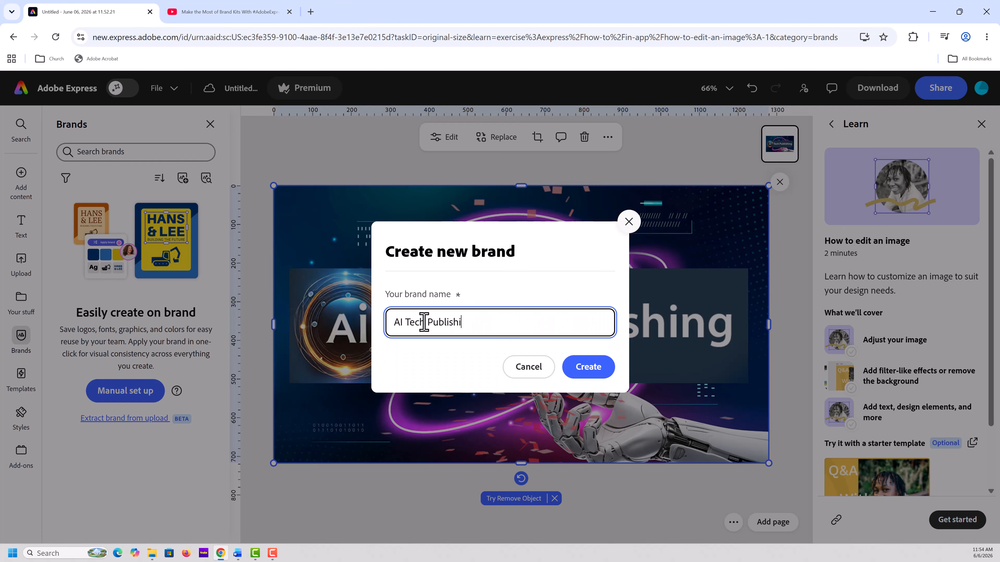
pyautogui.press('Return')
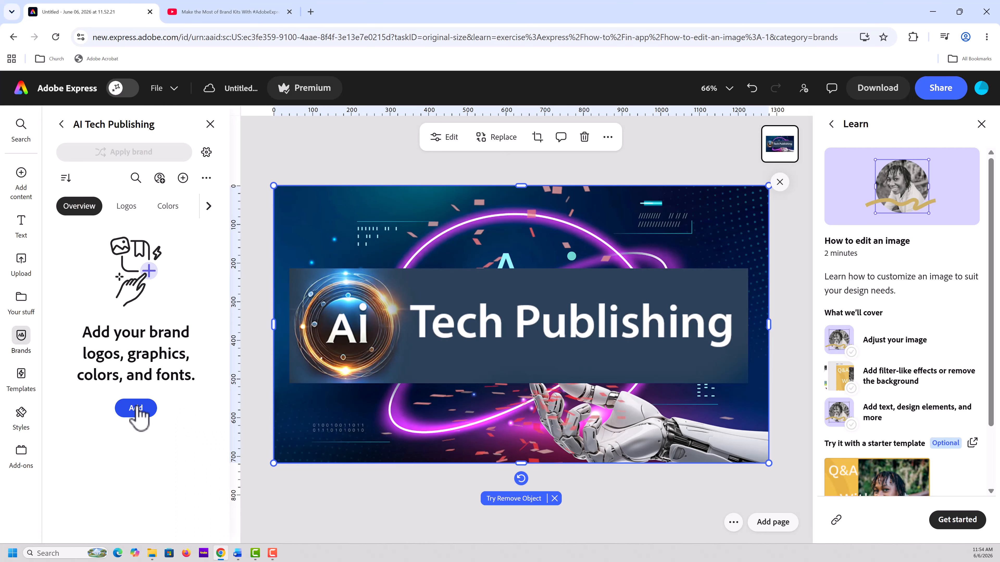
pyautogui.click(136, 410)
pyautogui.click(138, 461)
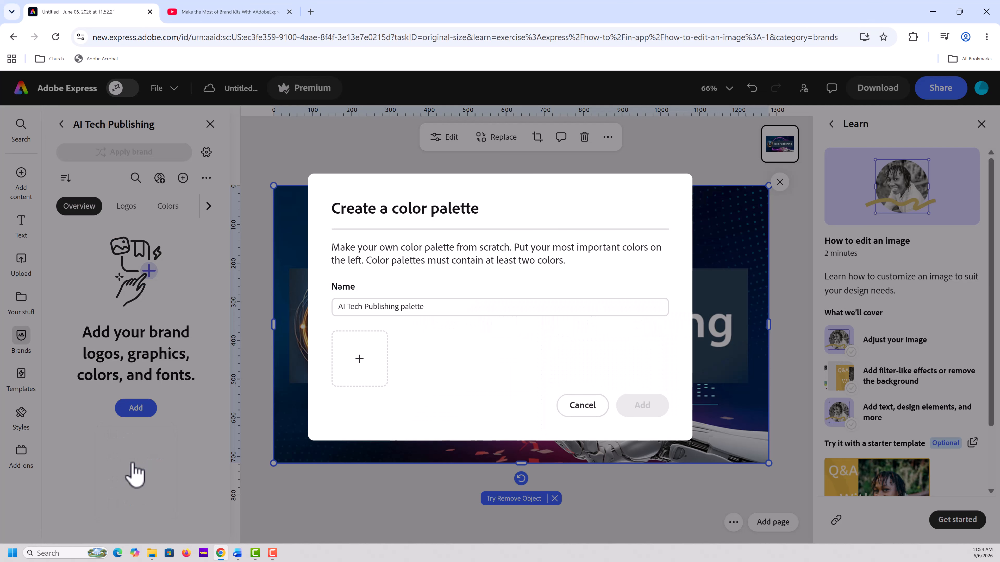
# Add the banner's dark blue #2C4259, sampled from the design, to the AI Tech Publishing palette
pyautogui.click(359, 359)
pyautogui.click(496, 230)
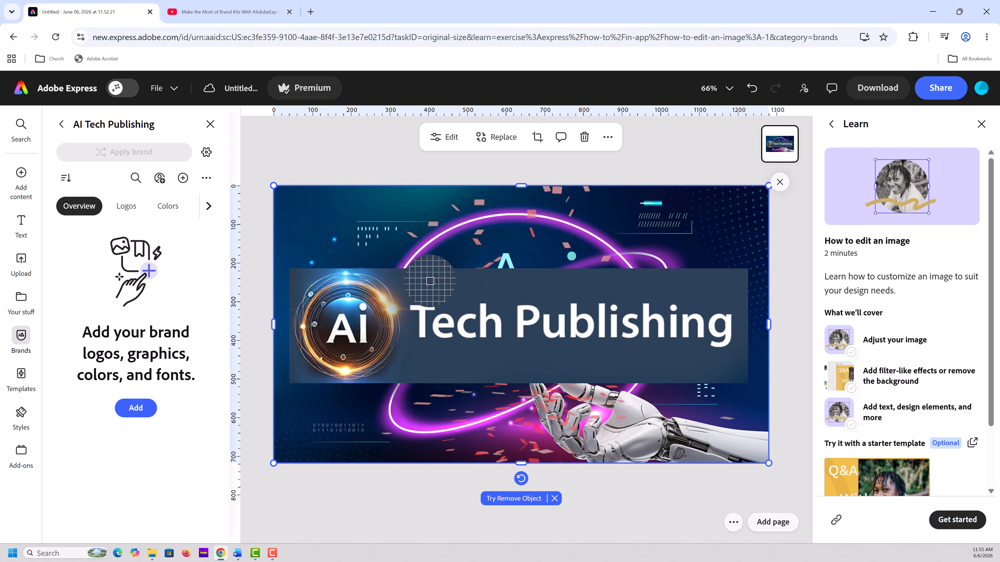
pyautogui.click(430, 279)
pyautogui.click(481, 482)
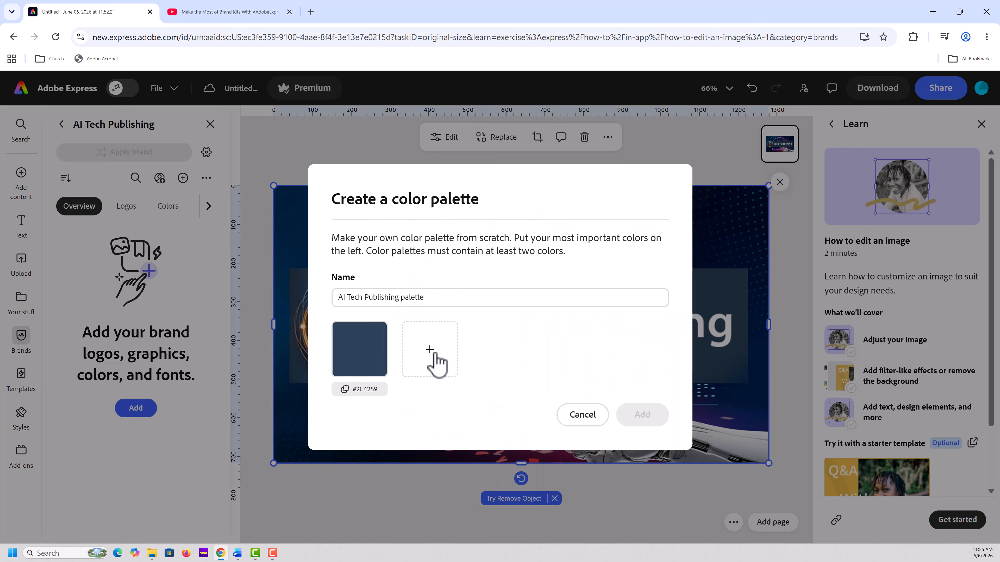
# Sample the white #FDFFFF from the design's lettering and save it as the palette's second color
pyautogui.click(433, 358)
pyautogui.click(568, 218)
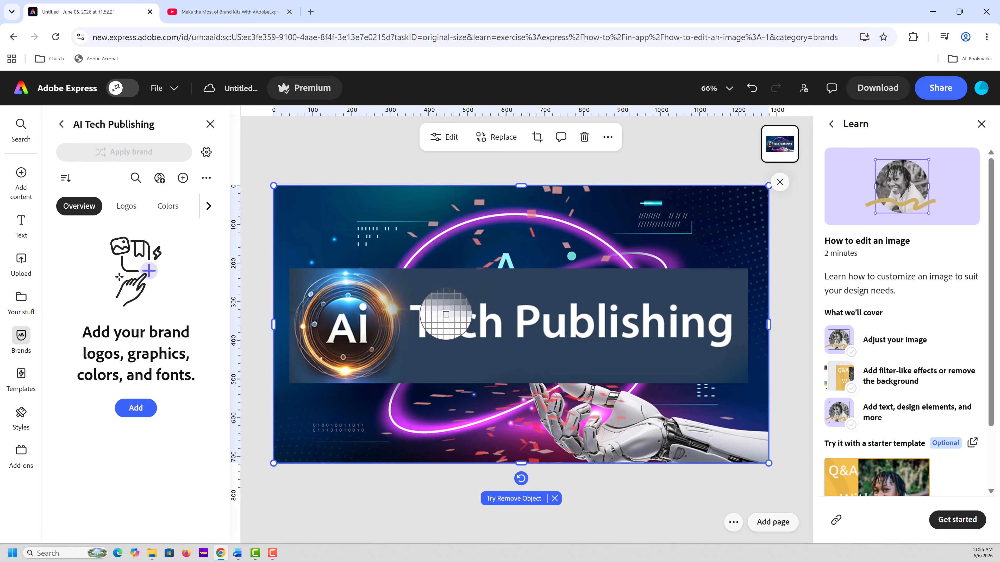
pyautogui.click(351, 326)
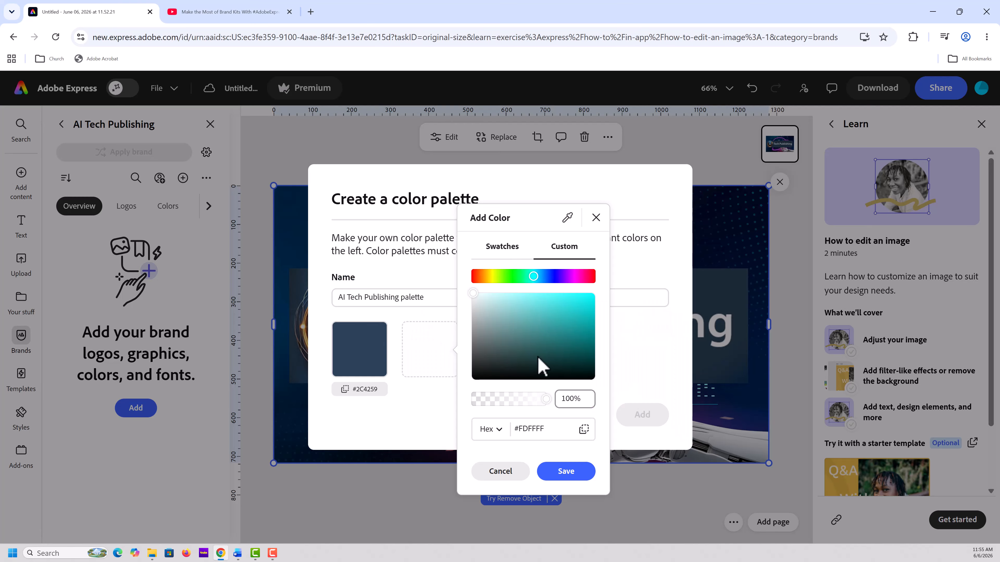
pyautogui.click(566, 472)
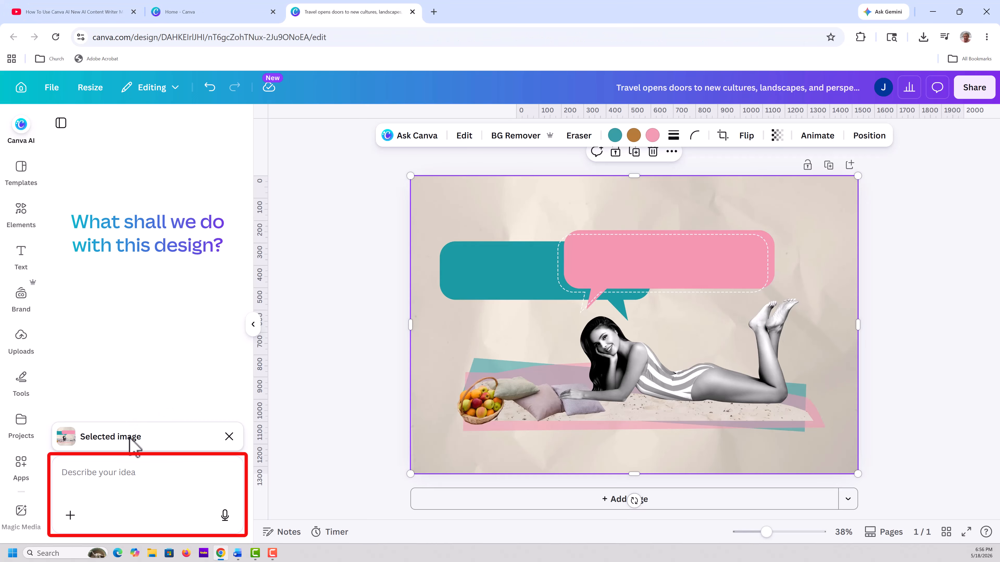
# Ask Canva AI to "Write one sentence that describes travel." in the speech-bubble design and copy its answer
pyautogui.click(65, 472)
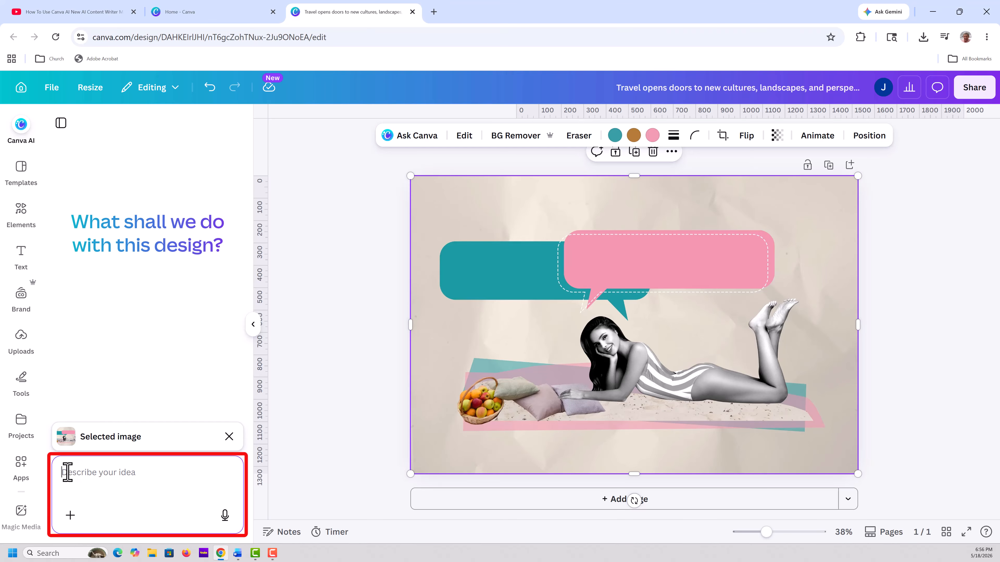
pyautogui.write('Write one sentence that describes travel.')
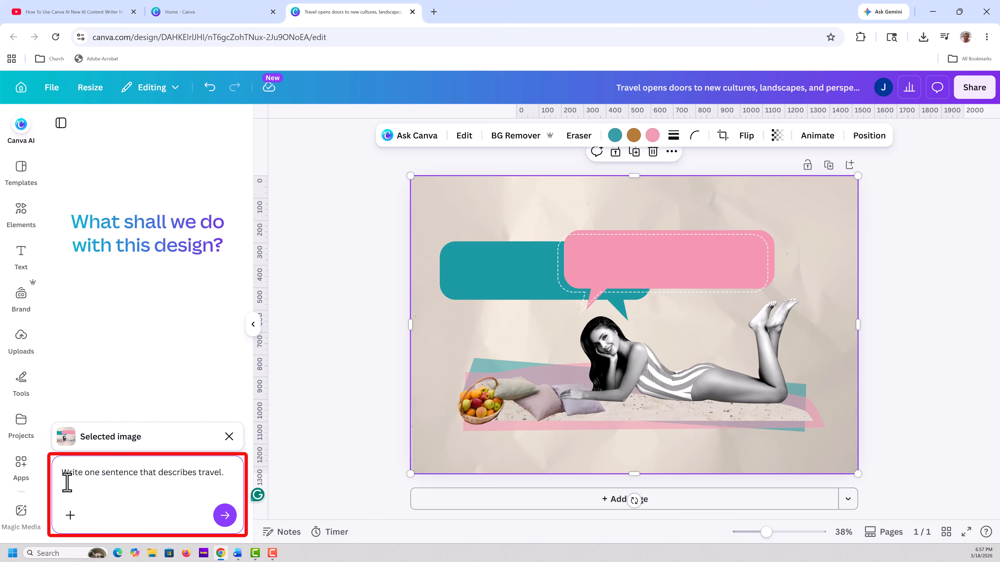
pyautogui.click(225, 516)
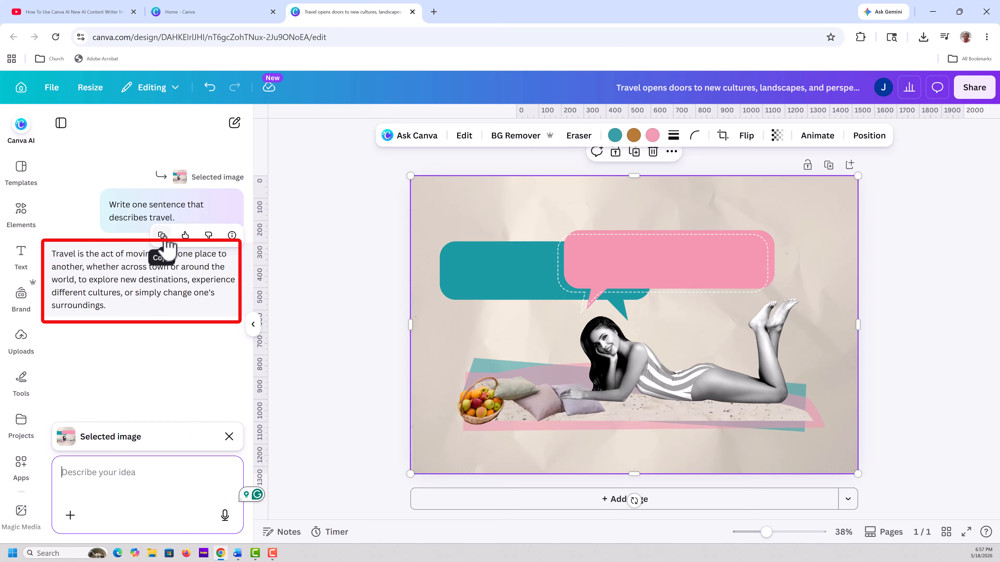
pyautogui.click(162, 236)
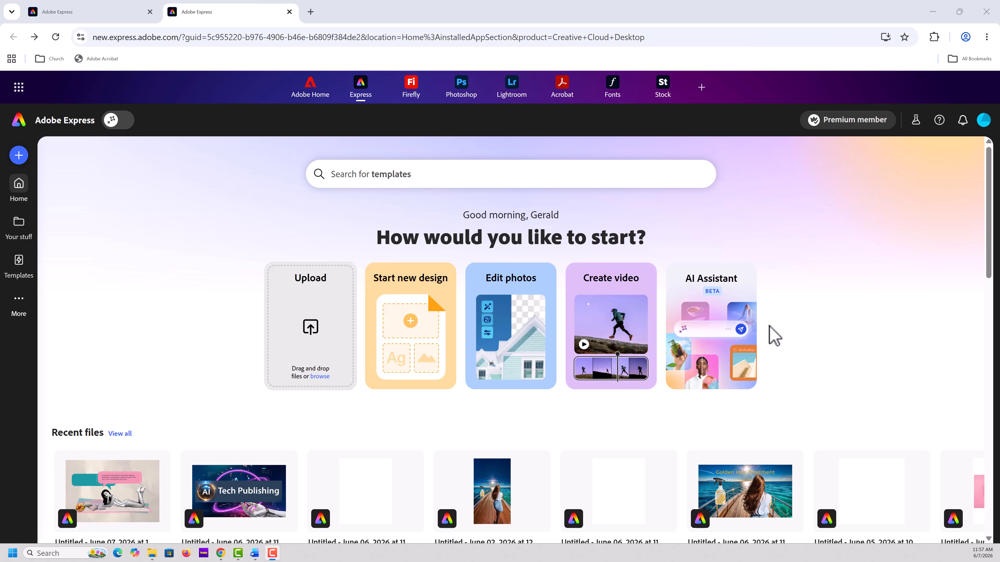
# Upload AdobeStock_1831116883.jpeg to the Adobe Express AI Assistant for image editing
pyautogui.click(703, 312)
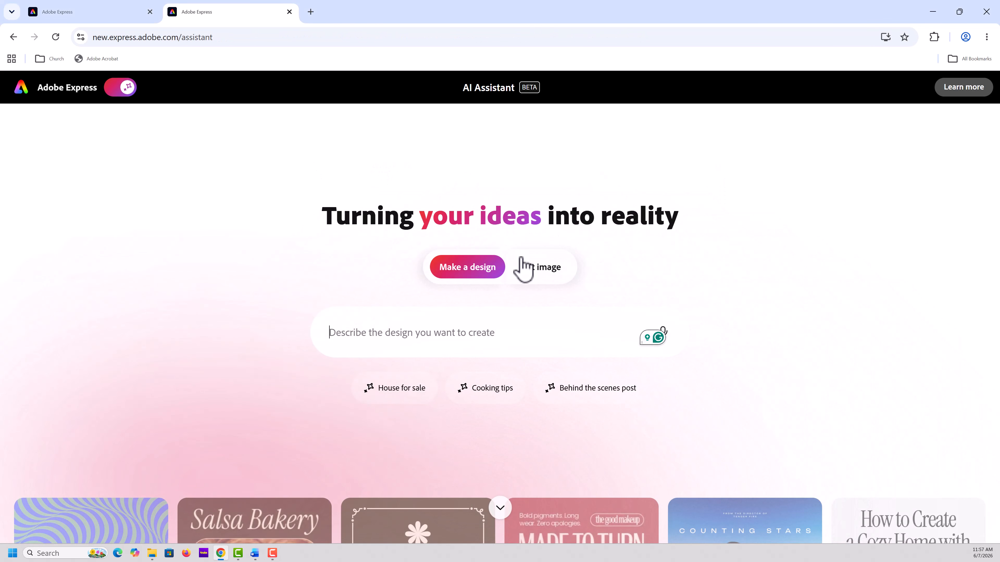
pyautogui.click(535, 275)
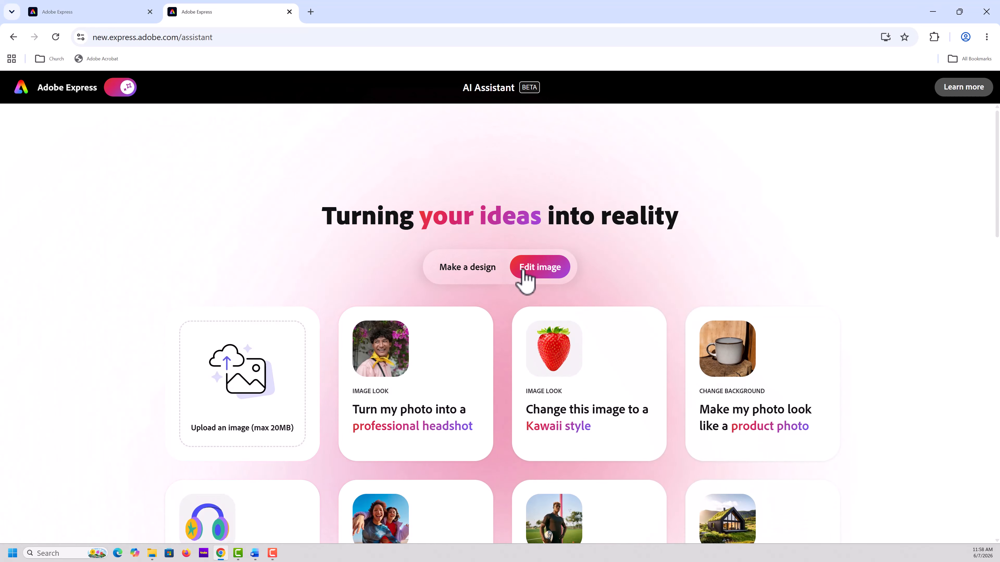
pyautogui.click(204, 397)
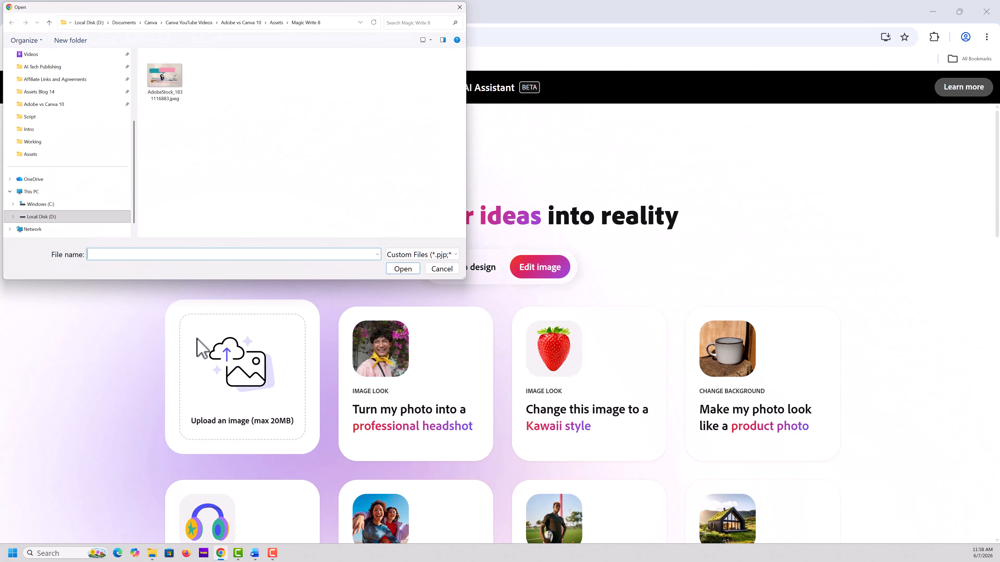
pyautogui.click(164, 75)
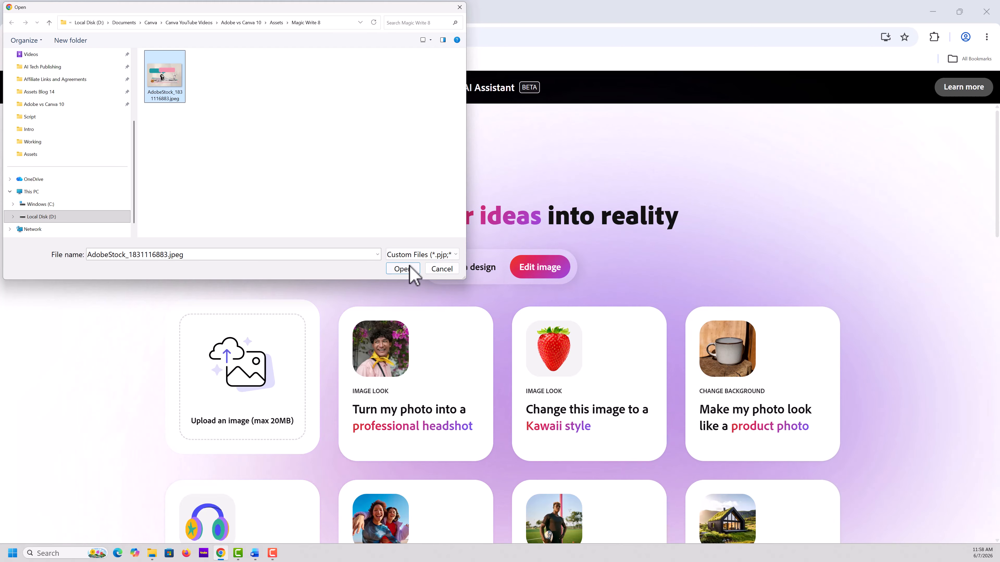
pyautogui.click(403, 271)
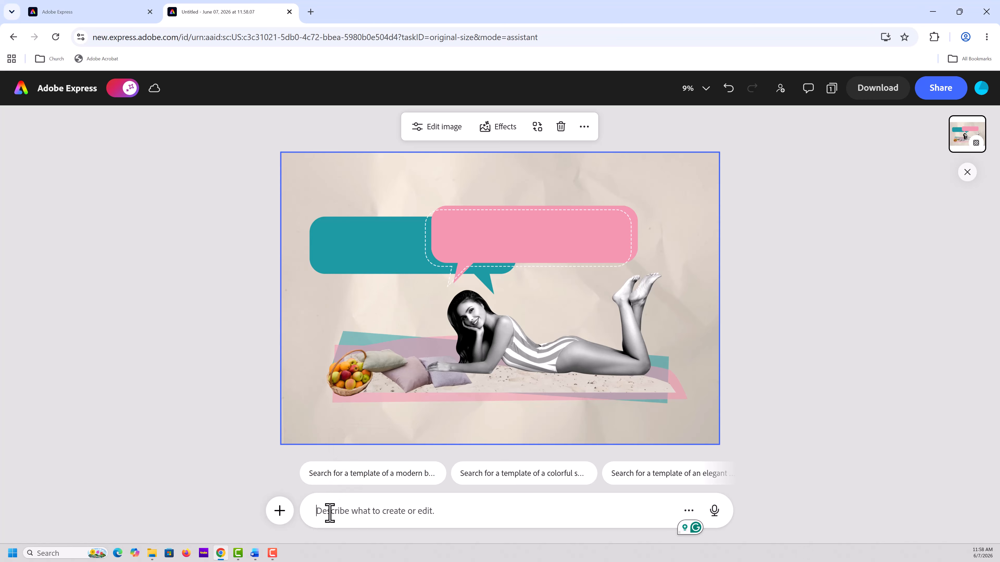
# Ask the AI Assistant to "Write text, using a fun font, describe in two sentences, a beach scene." and fit the text on three lines in the pink bubble
pyautogui.hotkey('ctrl', 'v')
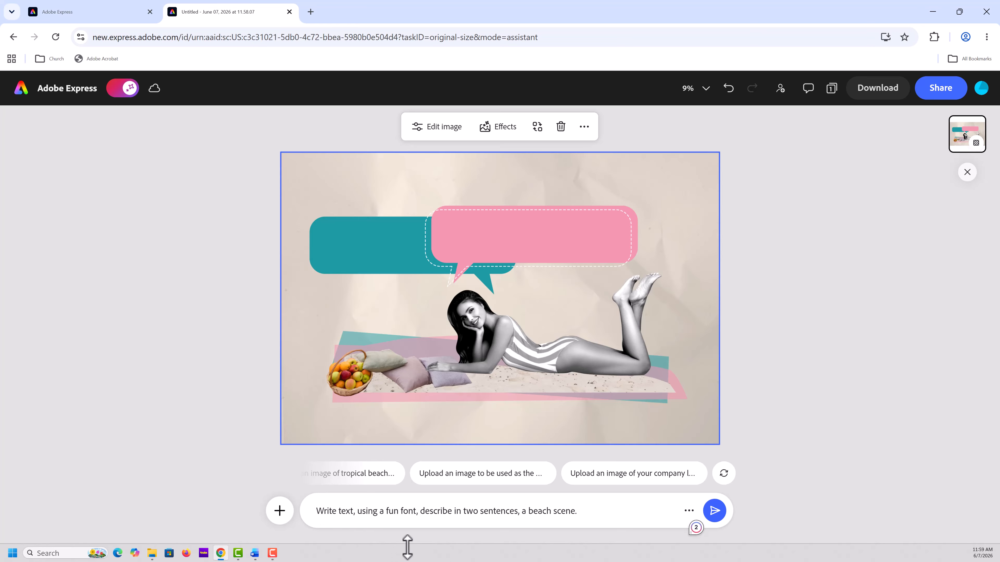
pyautogui.click(713, 512)
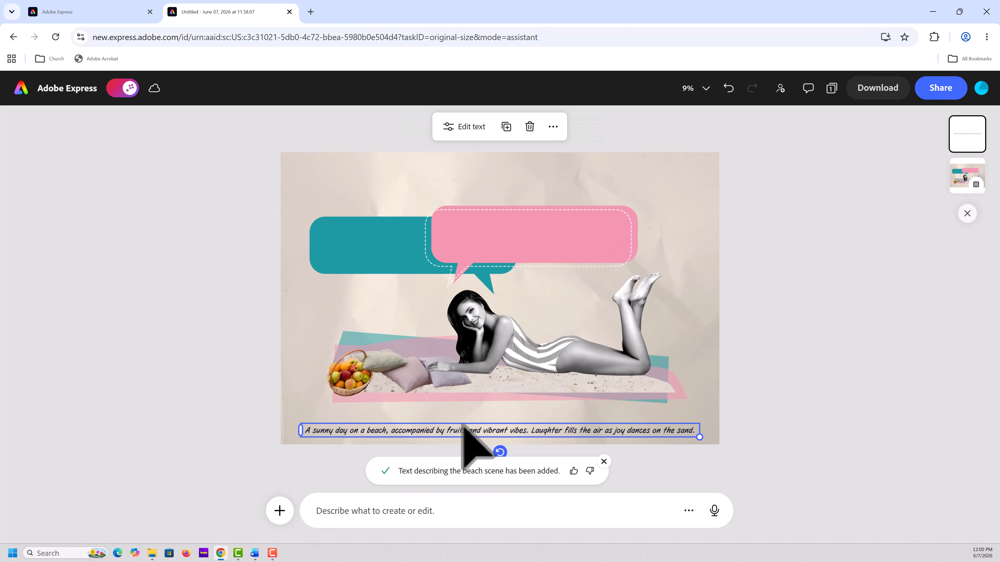
pyautogui.moveTo(453, 430); pyautogui.dragTo(588, 215)
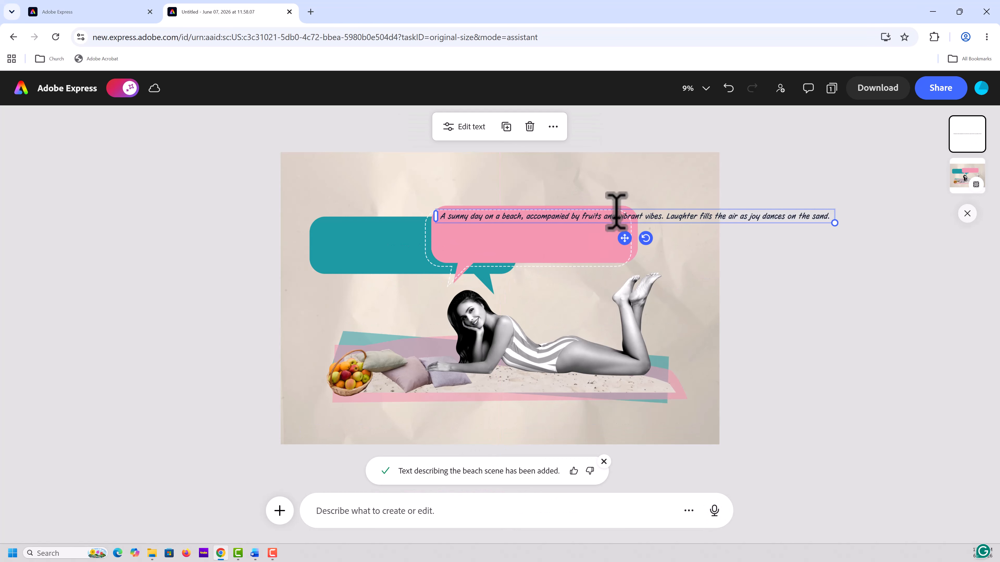
pyautogui.click(687, 271)
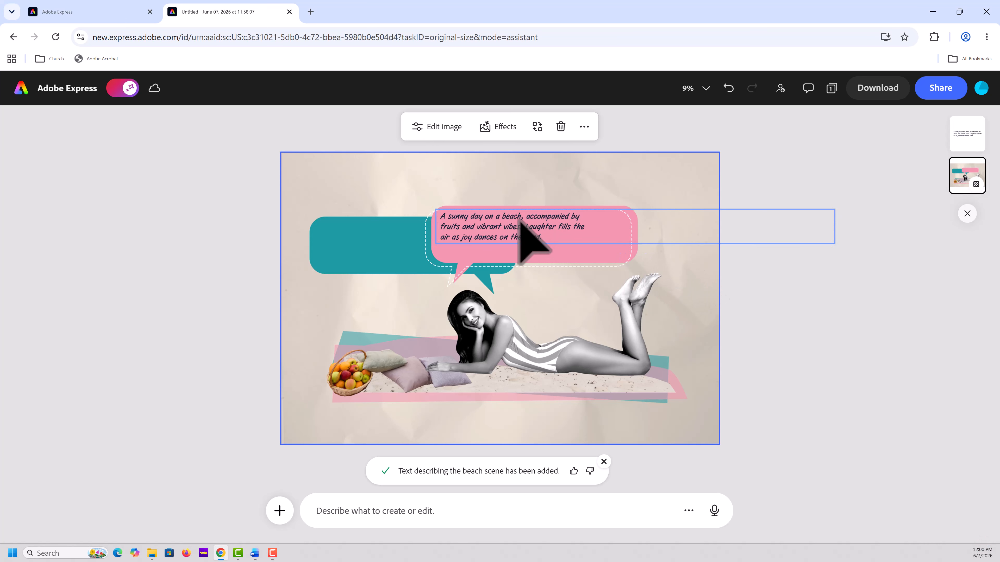
pyautogui.moveTo(518, 218); pyautogui.dragTo(535, 225)
pyautogui.click(772, 307)
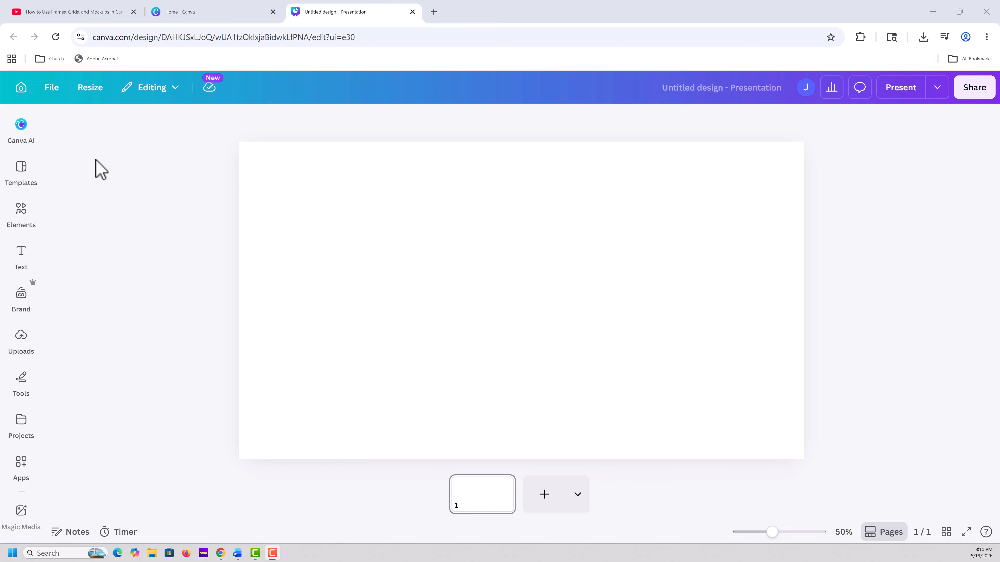
# Switch to the blank Canva presentation and place frames from the Frames category, including the circular basic shape, on the page
pyautogui.click(21, 211)
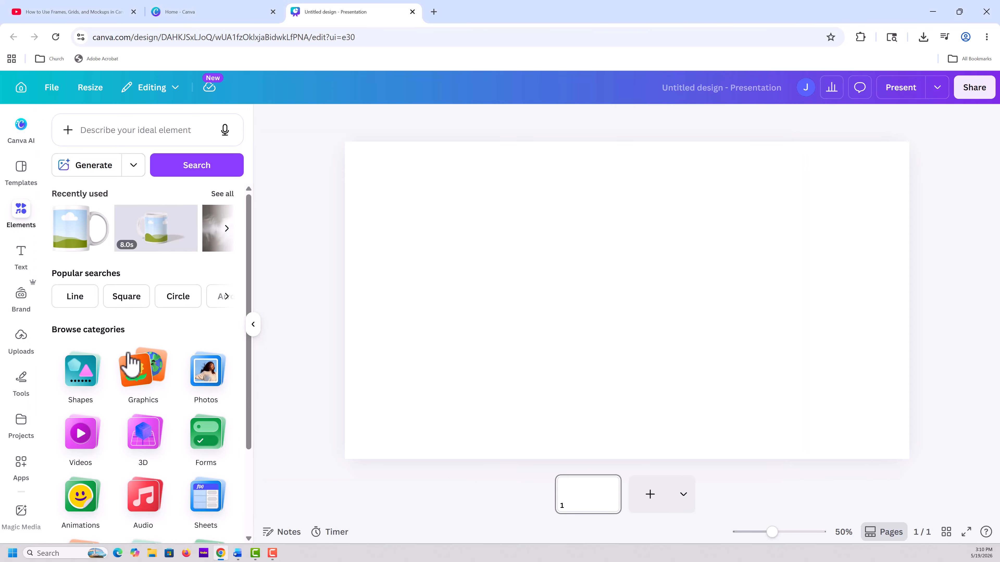
pyautogui.scroll(-3, 134, 361)
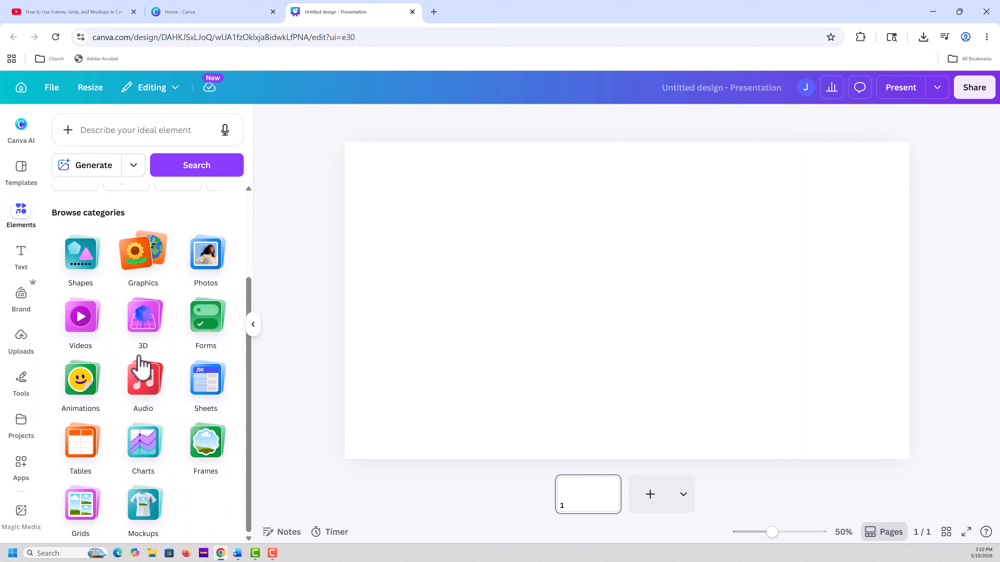
pyautogui.click(203, 443)
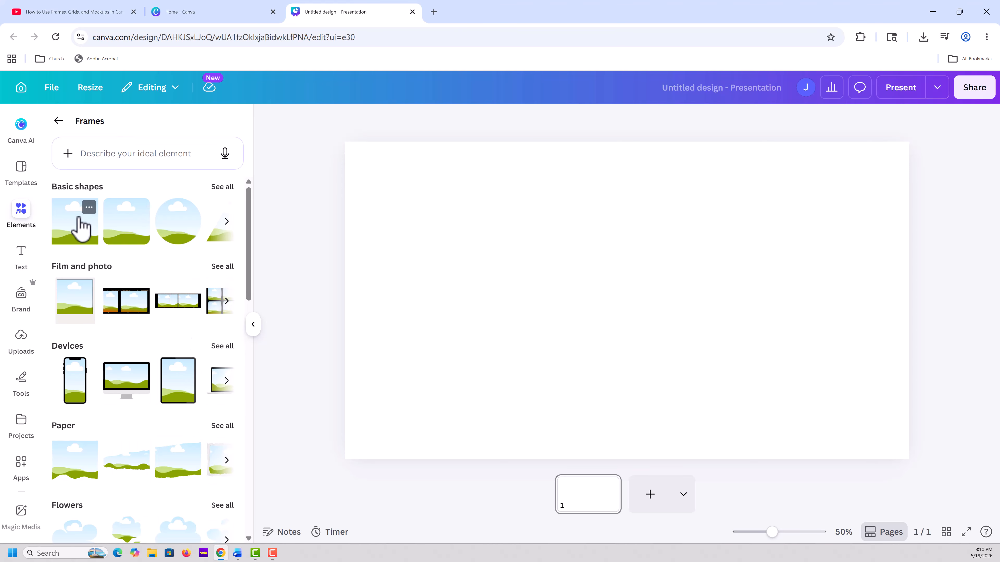
pyautogui.moveTo(185, 228); pyautogui.dragTo(437, 223)
pyautogui.scroll(-3, 156, 272)
pyautogui.moveTo(194, 214); pyautogui.dragTo(598, 247)
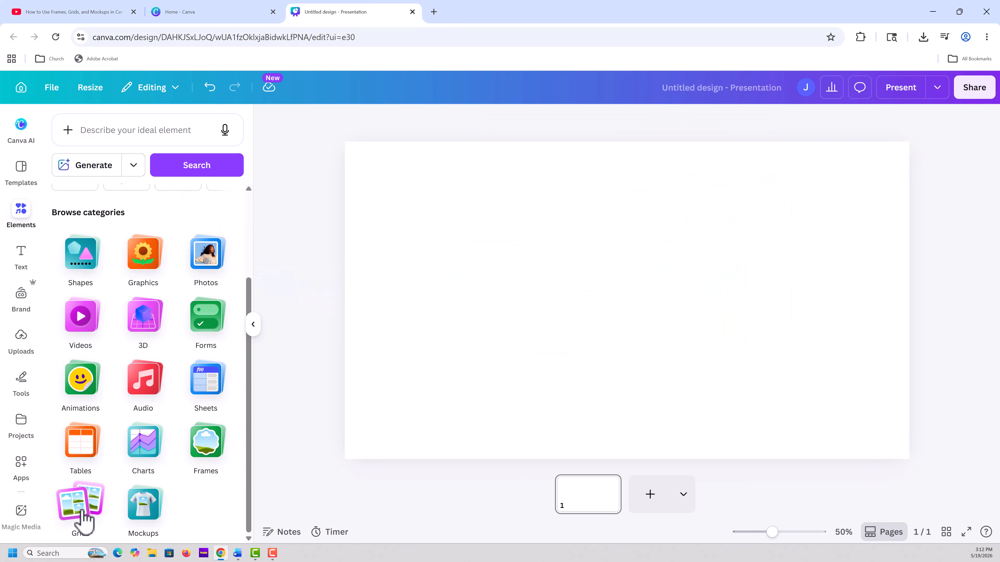
# Insert a six-cell grid with two rows of three and fill its first five cells with the van, dog, hiker, family and airplane photos
pyautogui.click(83, 510)
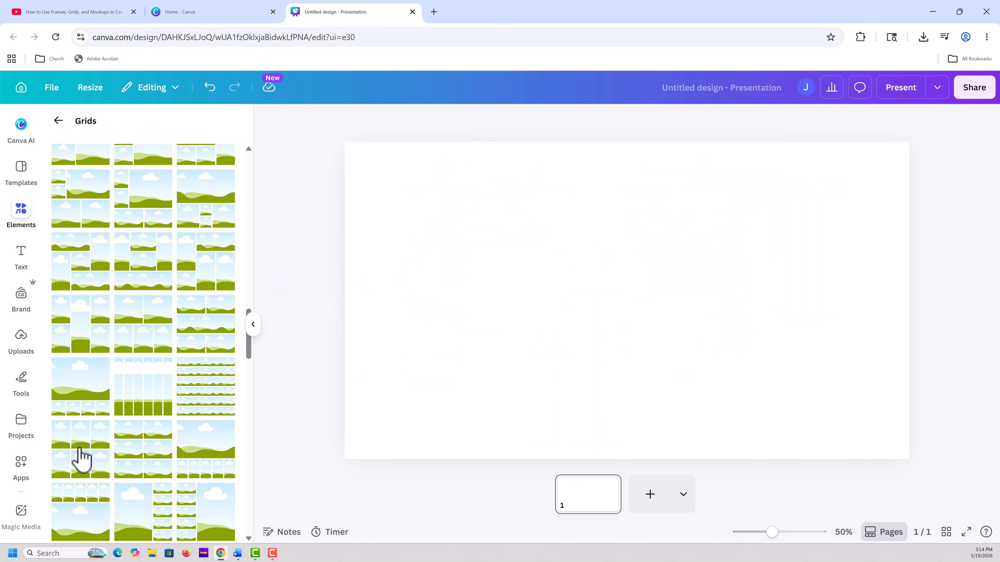
pyautogui.click(81, 459)
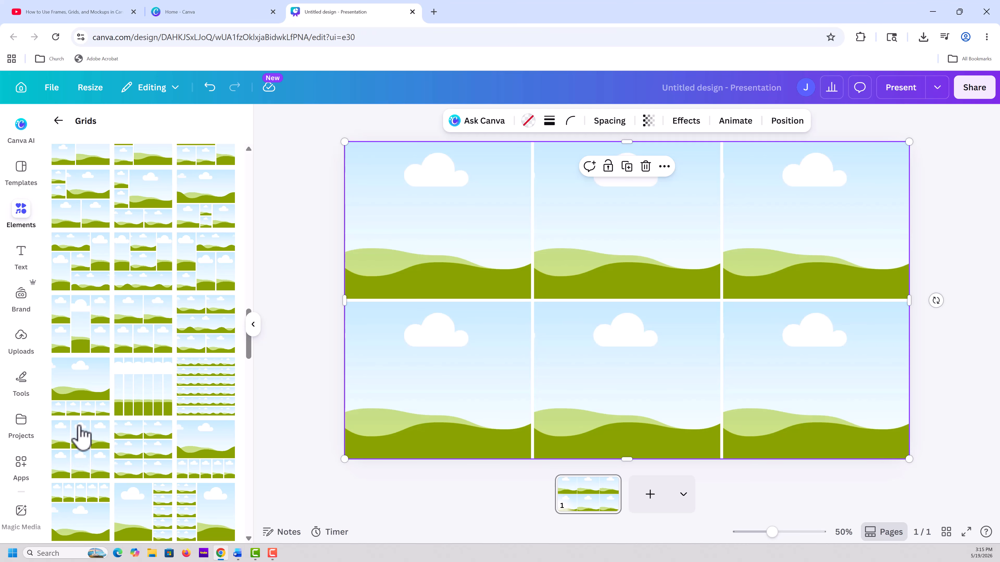
pyautogui.click(96, 294)
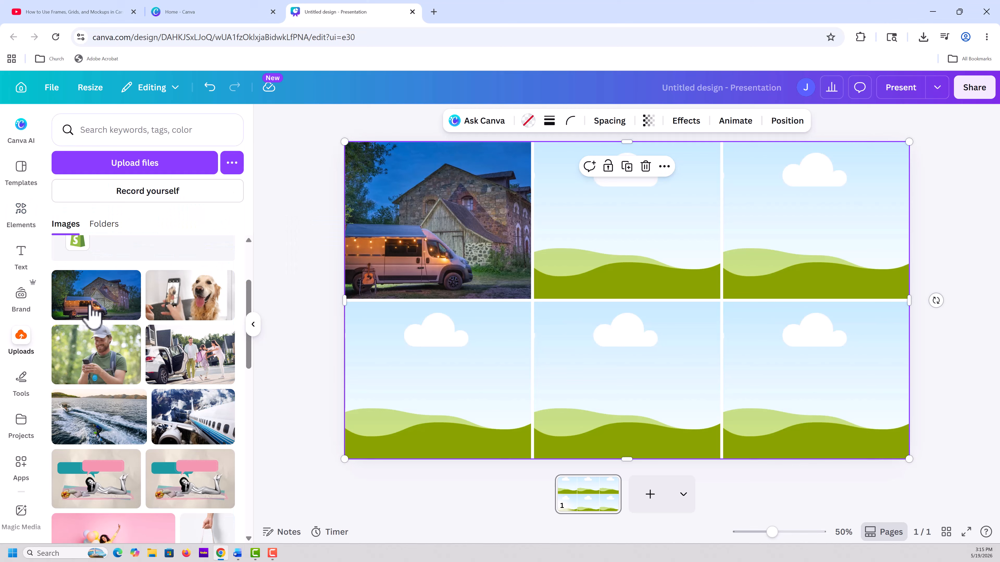
pyautogui.click(190, 295)
pyautogui.click(96, 354)
pyautogui.click(190, 354)
pyautogui.click(193, 417)
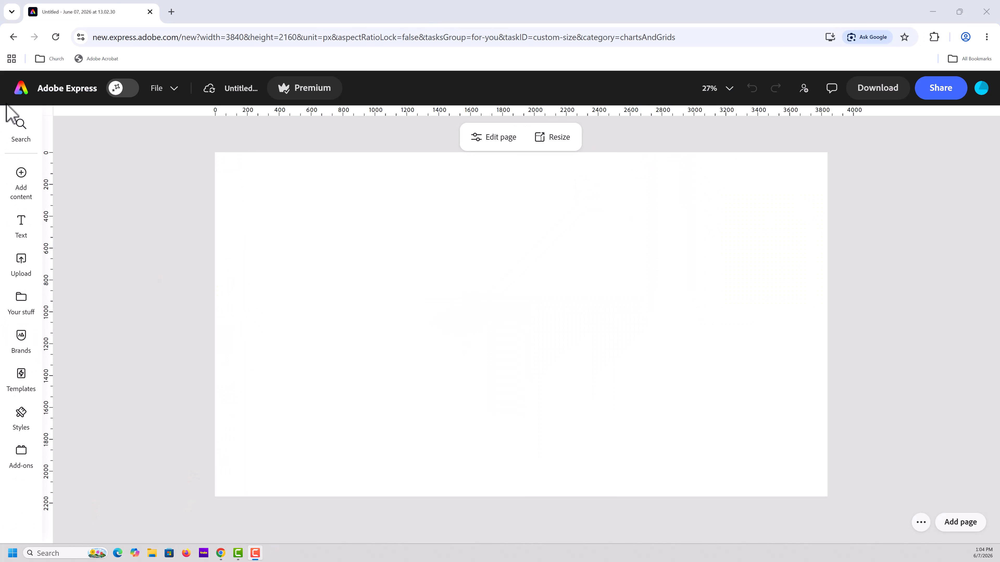
# Switch to Adobe Express, insert a six-cell grid with two rows of three, and stretch it to cover the whole 3840 x 2160 page
pyautogui.moveTo(1, 181)
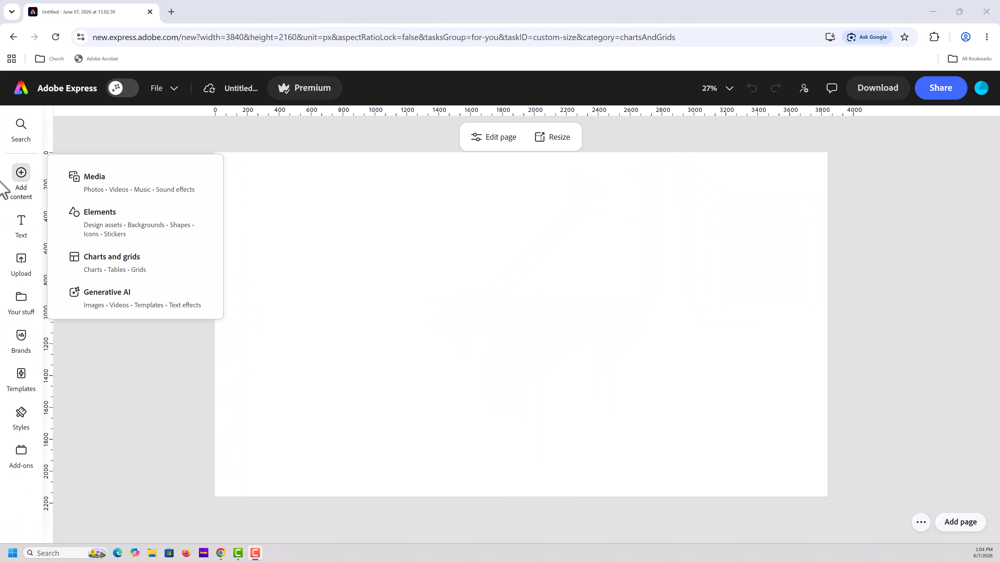
pyautogui.click(97, 271)
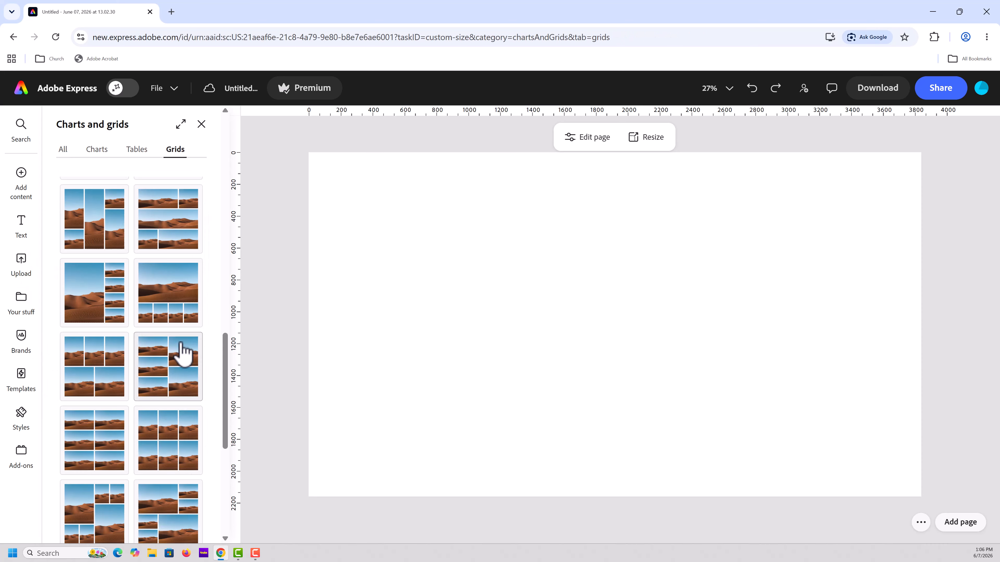
pyautogui.click(184, 437)
pyautogui.moveTo(701, 239); pyautogui.dragTo(783, 156)
pyautogui.moveTo(529, 410); pyautogui.dragTo(447, 492)
pyautogui.moveTo(447, 324); pyautogui.dragTo(309, 324)
pyautogui.moveTo(785, 325); pyautogui.dragTo(921, 325)
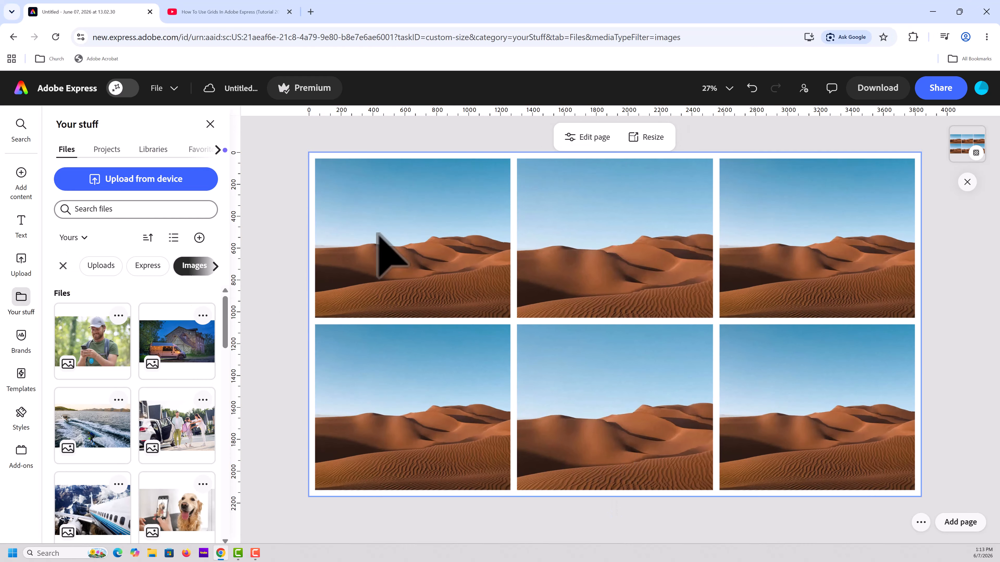
# Fill the grid's upper row with the hiker, van and water-sports photos, and the lower row's first two cells with the family and airplane
pyautogui.moveTo(175, 343); pyautogui.dragTo(596, 232)
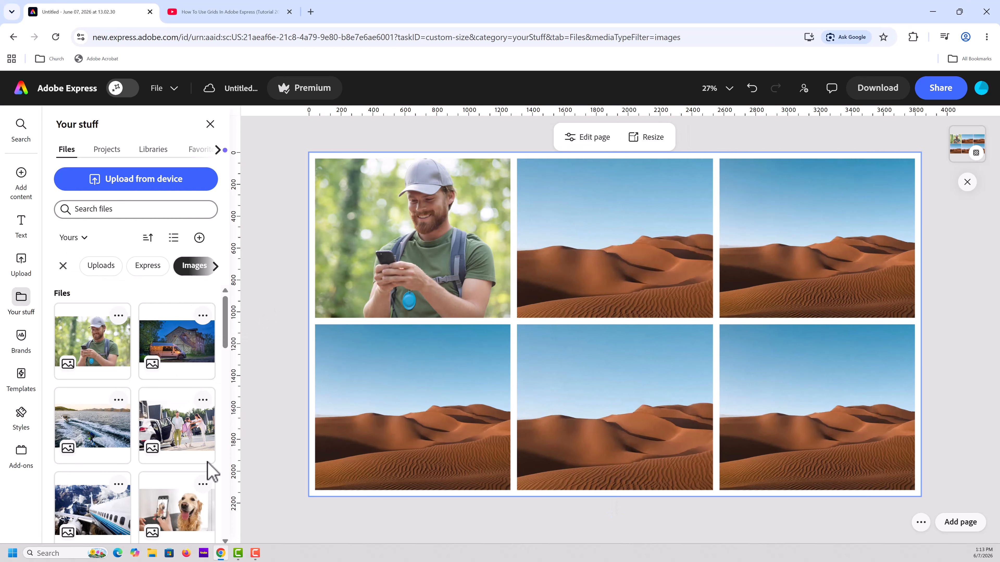
pyautogui.moveTo(92, 426); pyautogui.dragTo(813, 212)
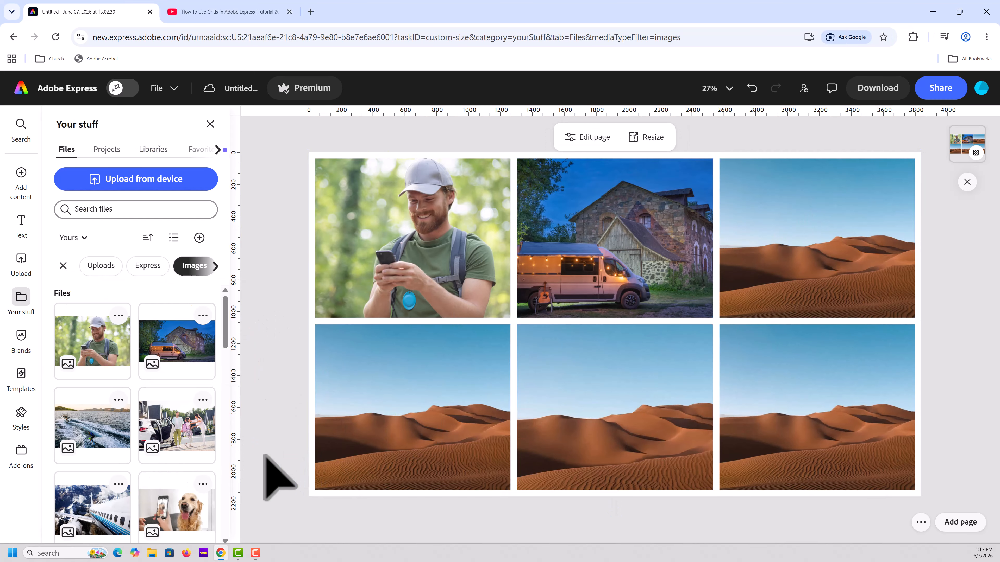
pyautogui.moveTo(186, 434); pyautogui.dragTo(411, 418)
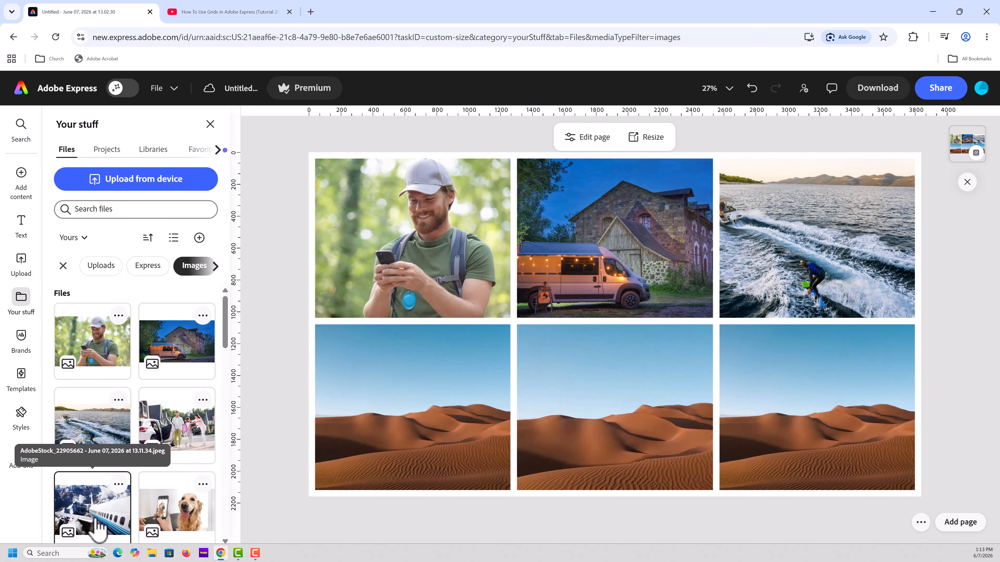
pyautogui.moveTo(90, 516); pyautogui.dragTo(575, 398)
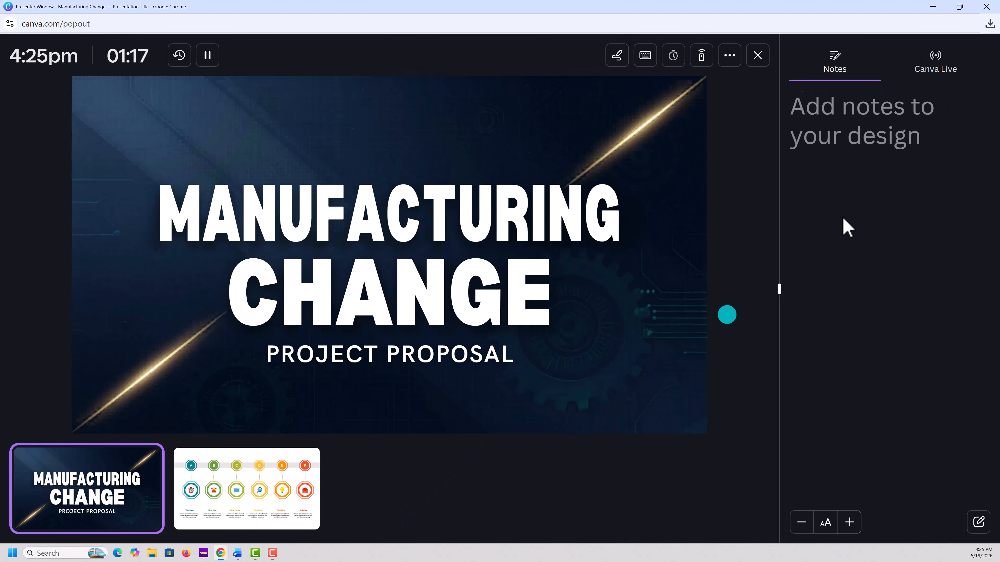
# Switch to Canva's presenter window and add the note "Todays topic is Manufacturing Change." to the Manufacturing Change title slide
pyautogui.click(975, 523)
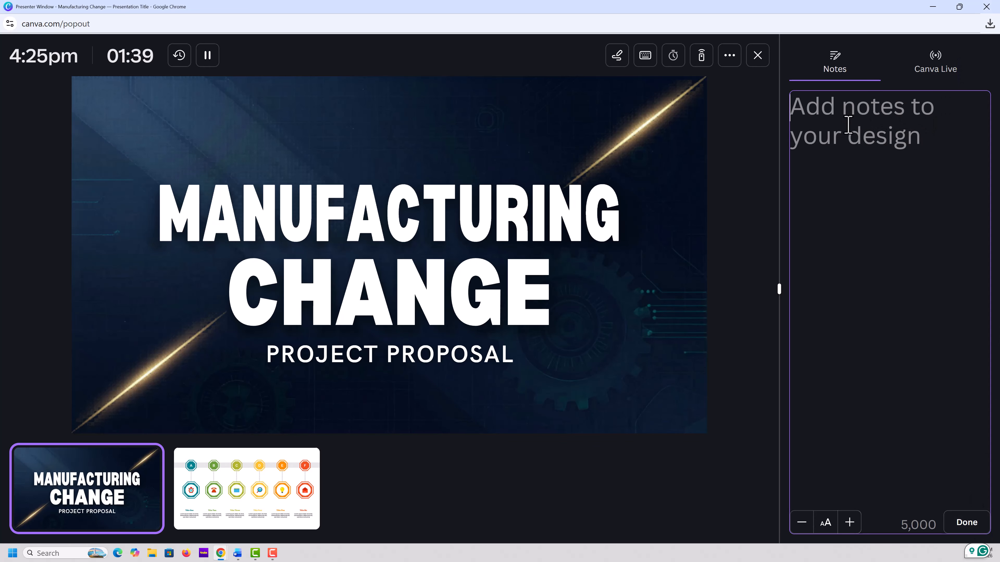
pyautogui.write('Todays topic is ')
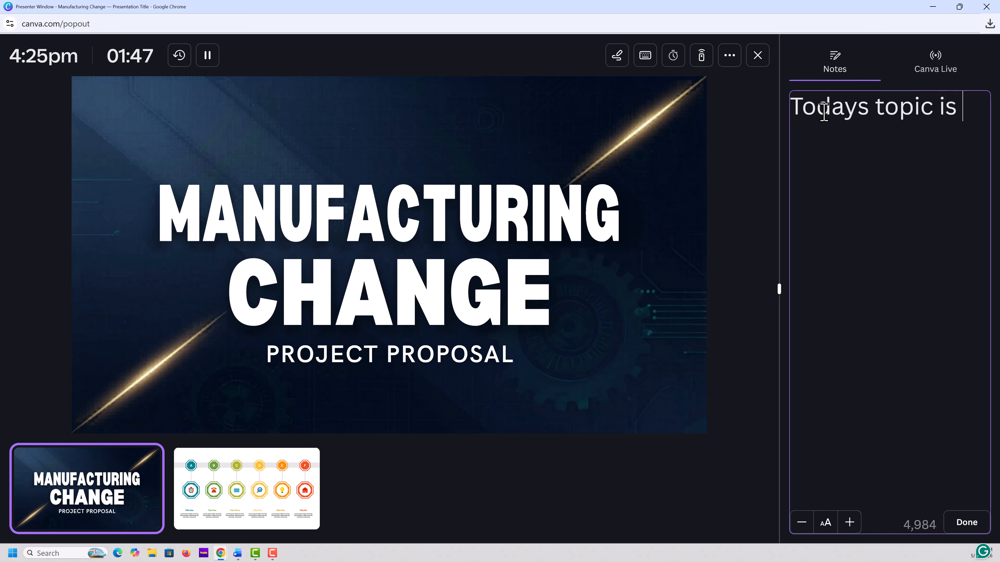
pyautogui.write('Manufacturing Cah')
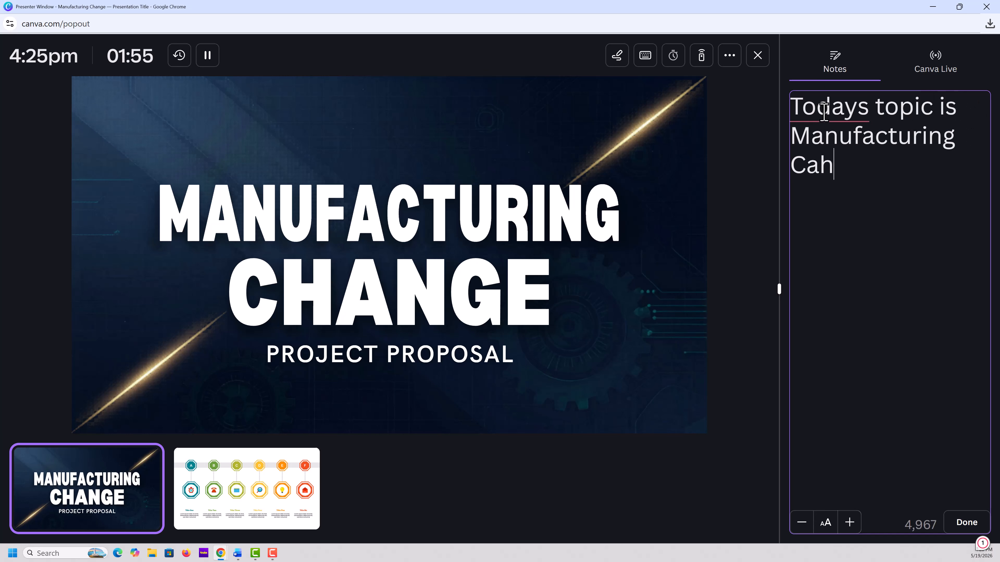
pyautogui.press('BackSpace')
pyautogui.press('BackSpace')
pyautogui.write('hange.')
# Select the whole presenter note and reduce its text size by two levels
pyautogui.moveTo(882, 169); pyautogui.dragTo(788, 98)
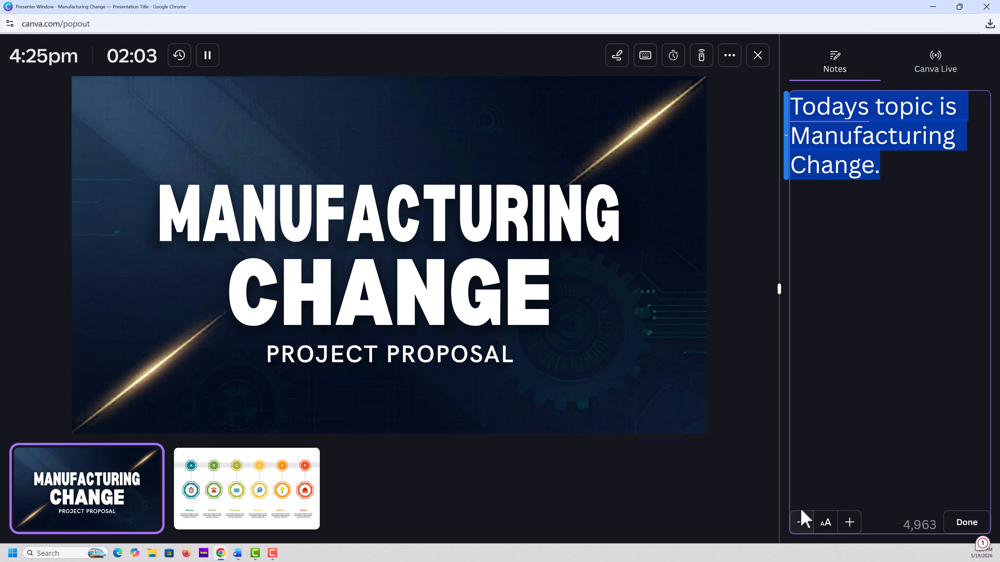
pyautogui.click(801, 522)
pyautogui.click(801, 522)
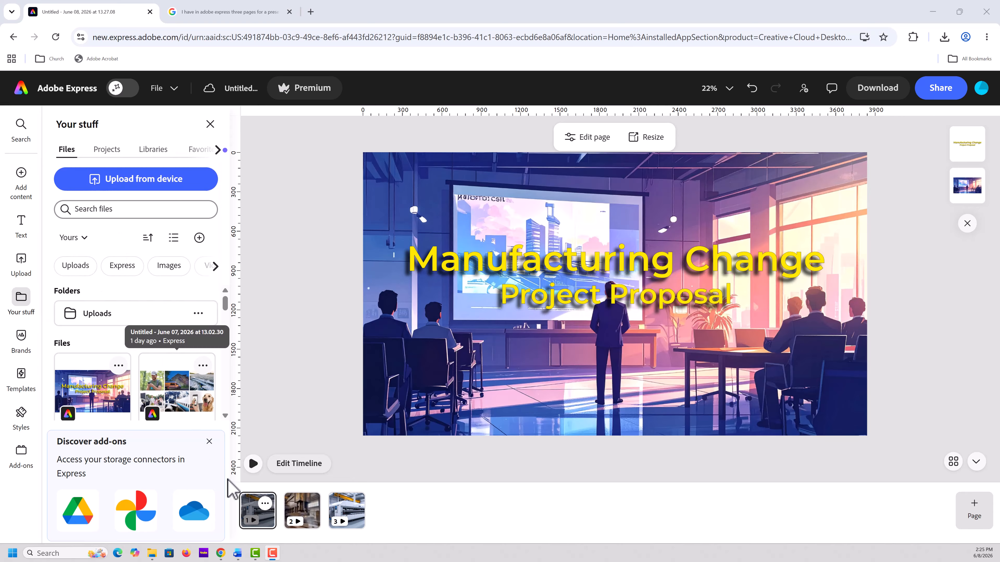
# Switch to the Adobe Express presentation, view pages 2 and 3, and play the three scenes in the timeline
pyautogui.click(300, 511)
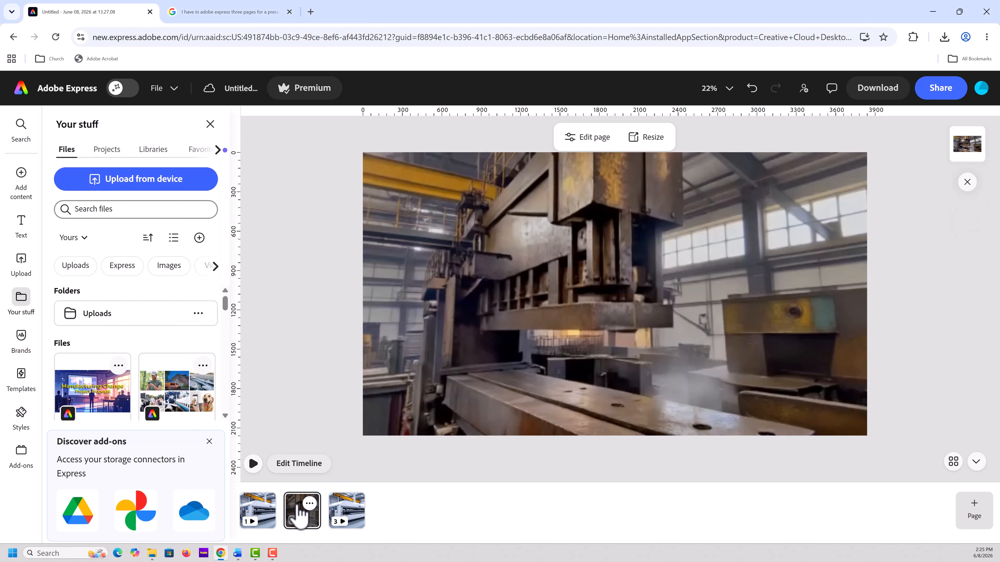
pyautogui.click(360, 526)
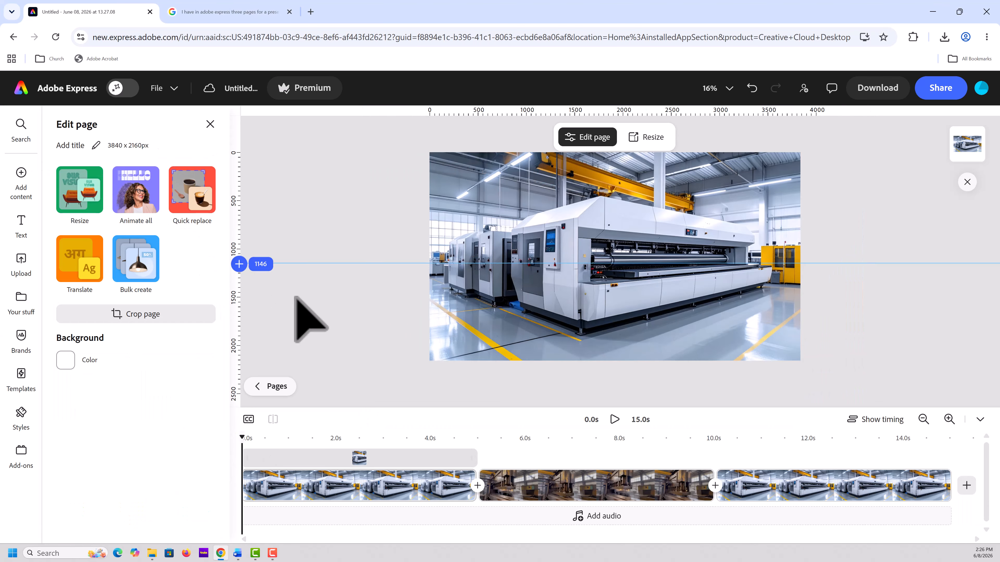
pyautogui.click(614, 419)
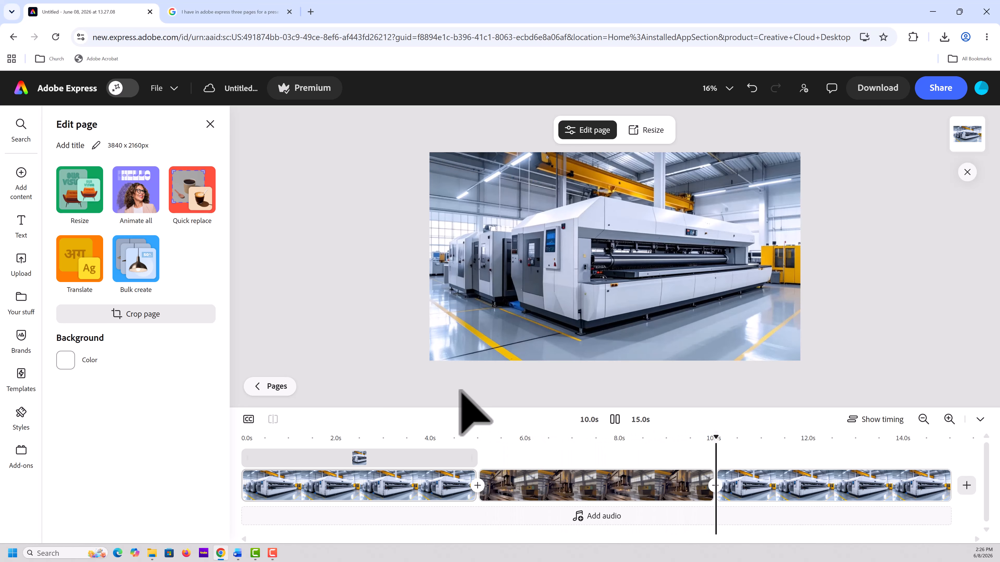
pyautogui.press('space')
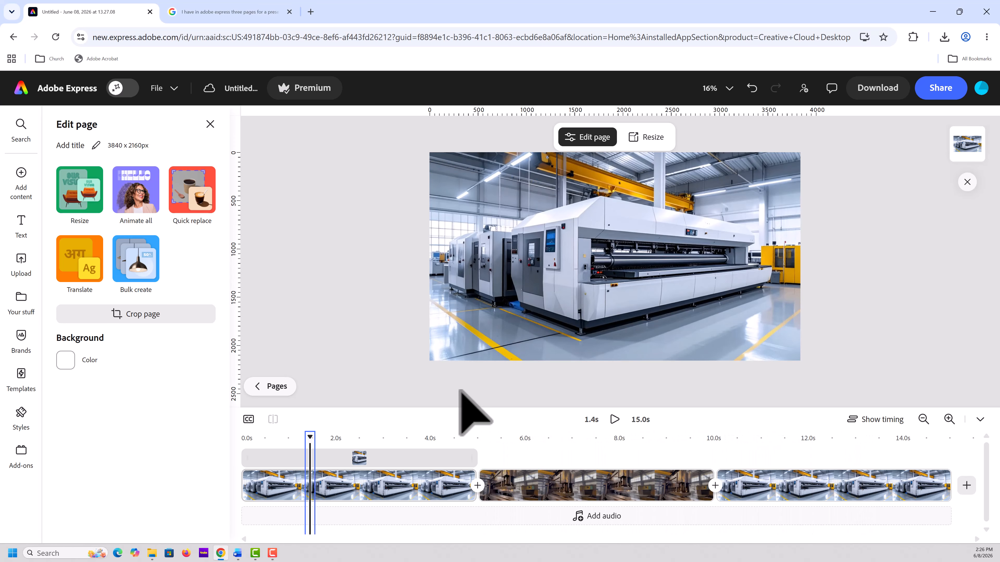
# Add a Dissolve transition between the first and second scenes and another between the second and third scenes
pyautogui.click(477, 486)
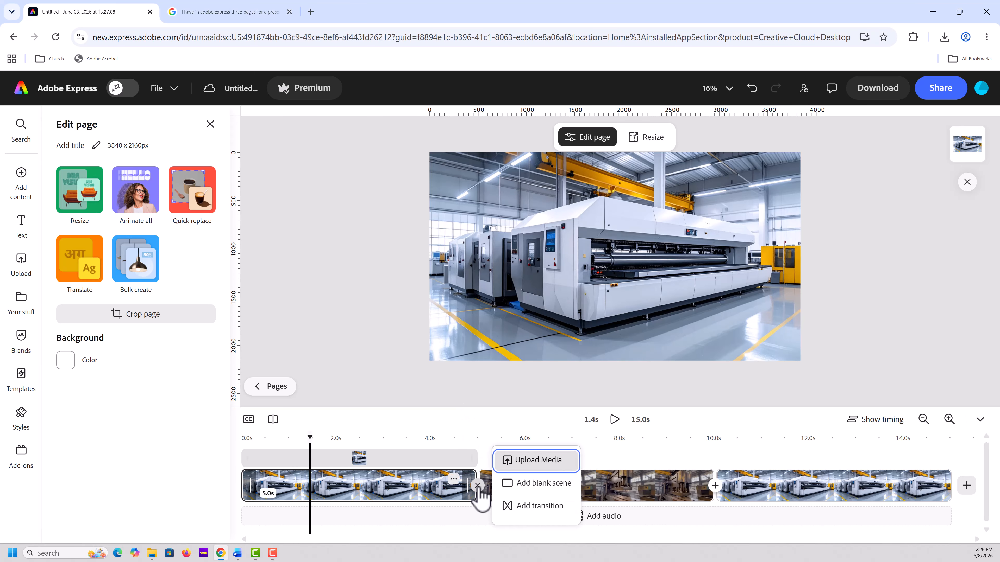
pyautogui.click(540, 506)
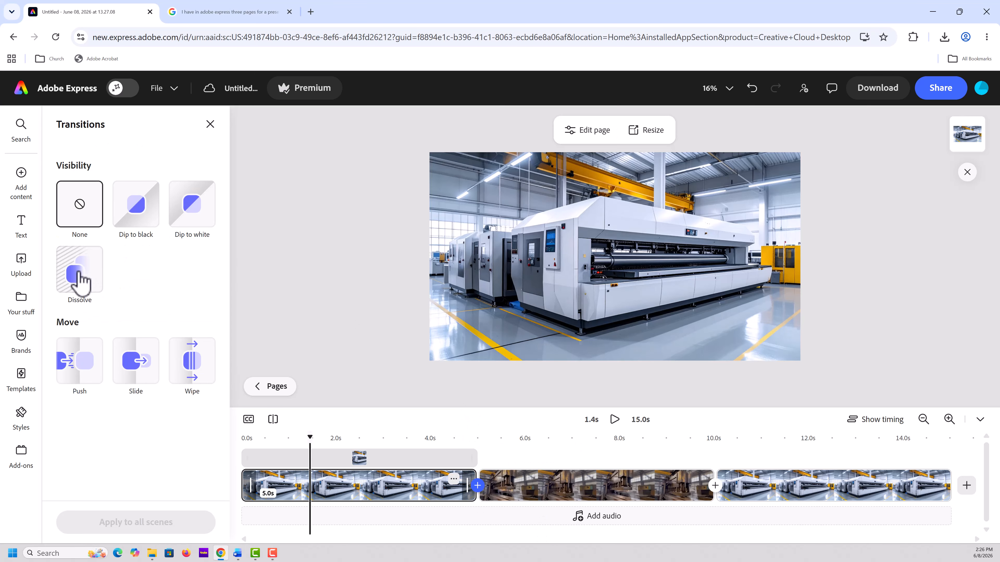
pyautogui.click(78, 278)
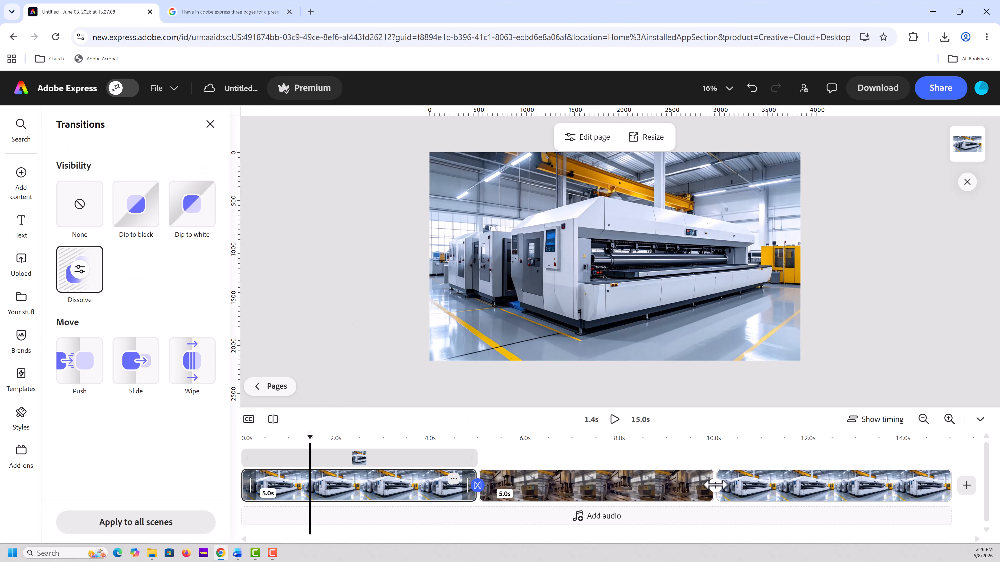
pyautogui.click(714, 485)
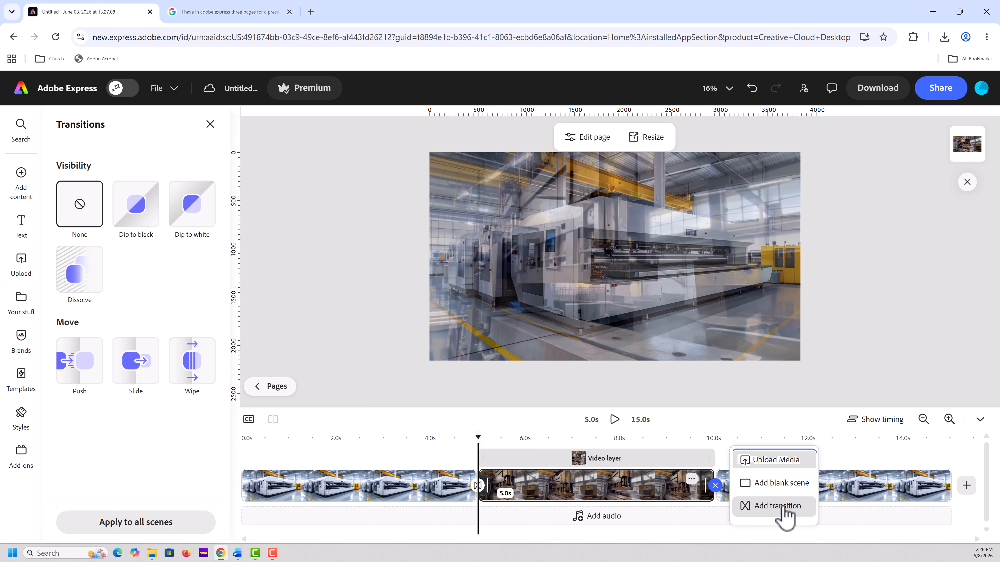
pyautogui.click(759, 504)
pyautogui.click(75, 276)
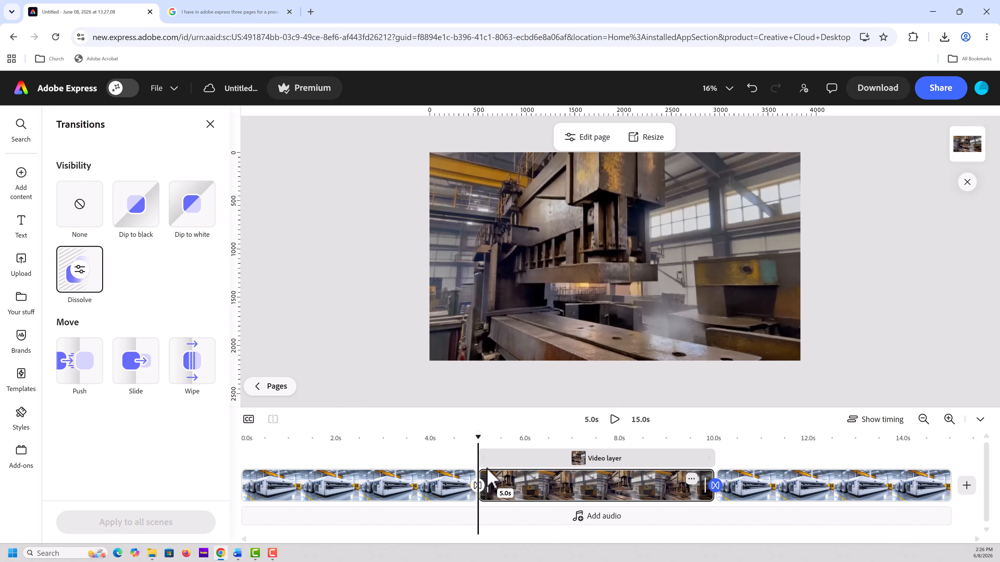
# Play the timeline from about 3 seconds through both Dissolve transitions to check them, and pause in the third scene
pyautogui.moveTo(479, 458); pyautogui.dragTo(407, 437)
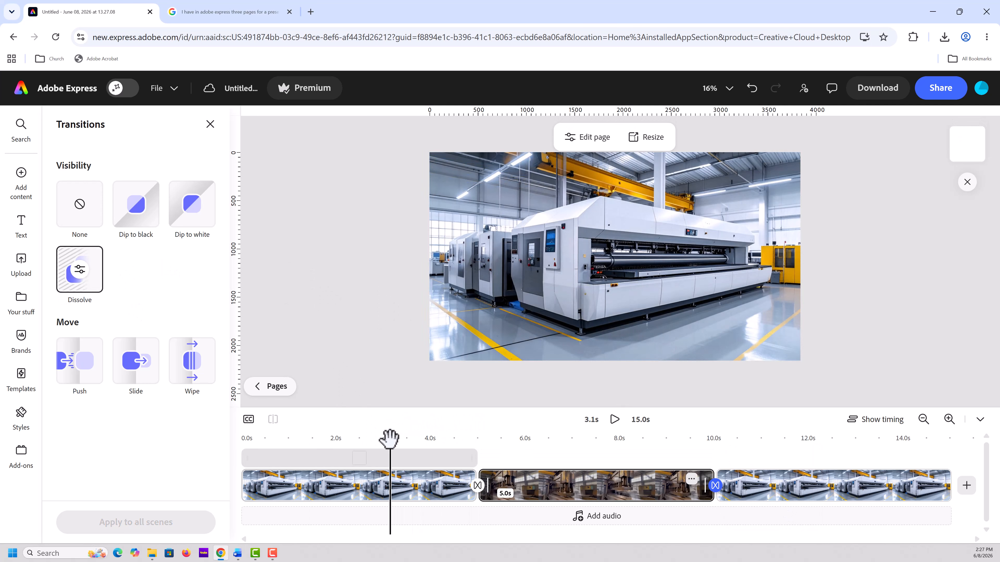
pyautogui.click(615, 420)
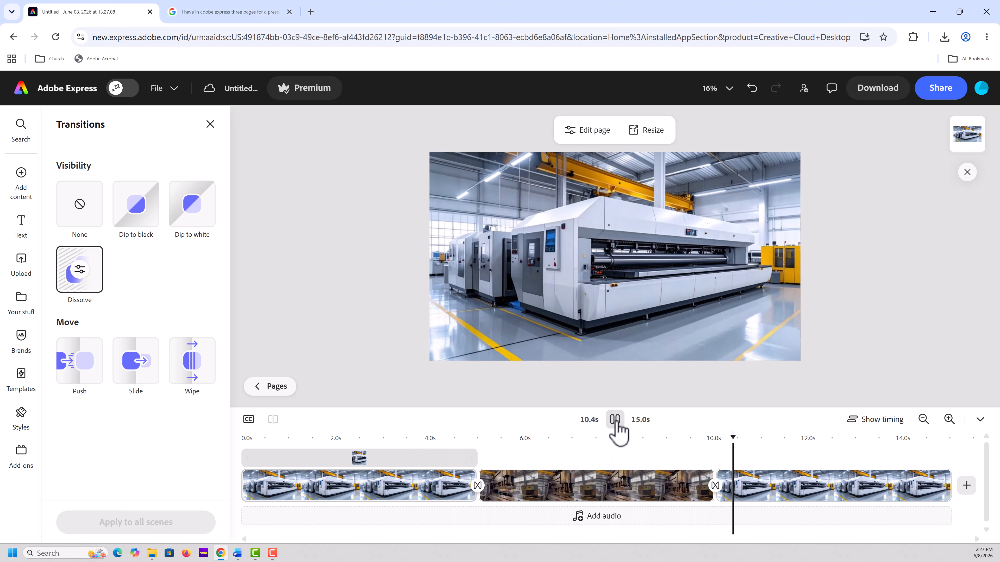
pyautogui.click(615, 421)
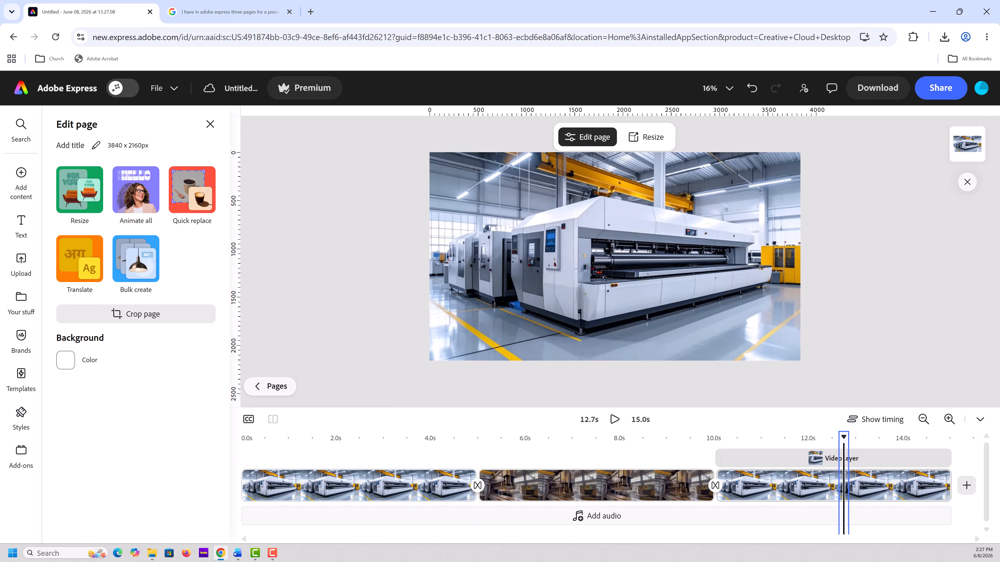